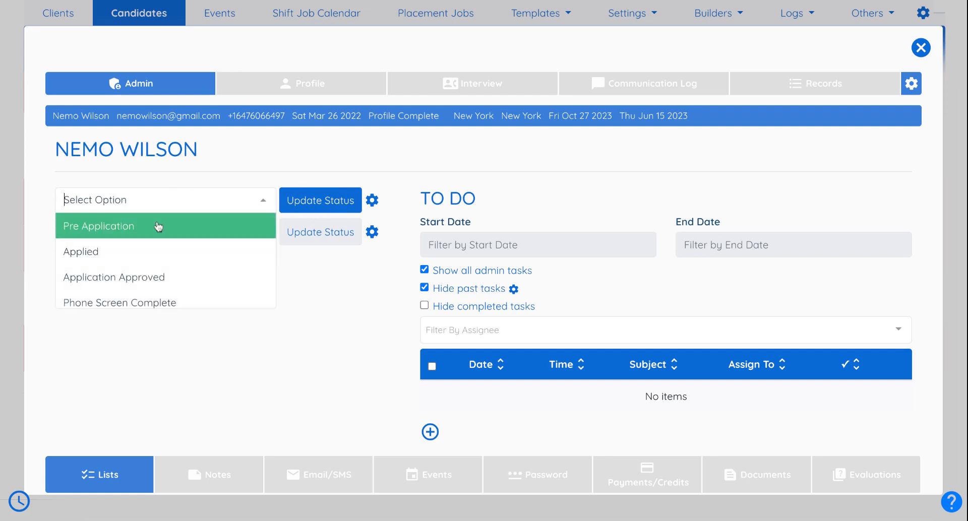
- Pick Pre Application from the candidate's status dropdown
scroll(158, 227, down, 6)
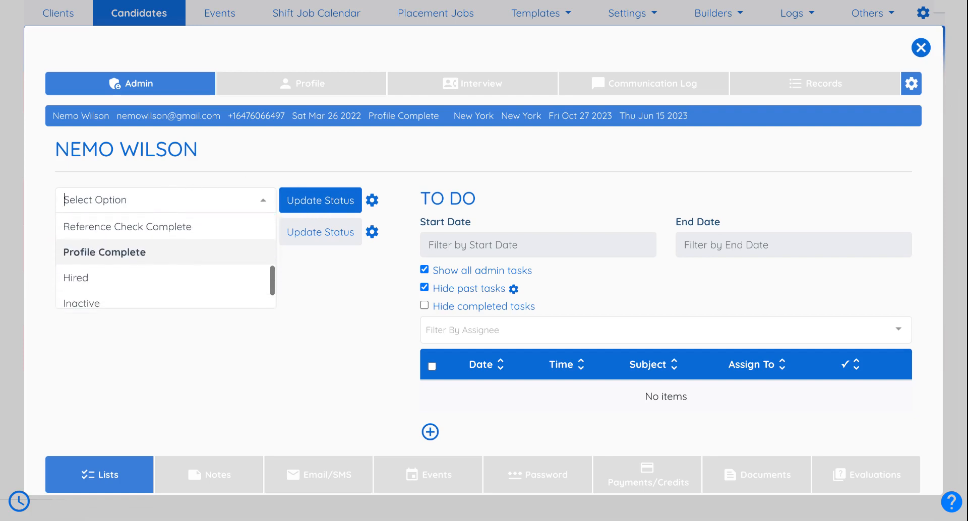
scroll(159, 227, up, 6)
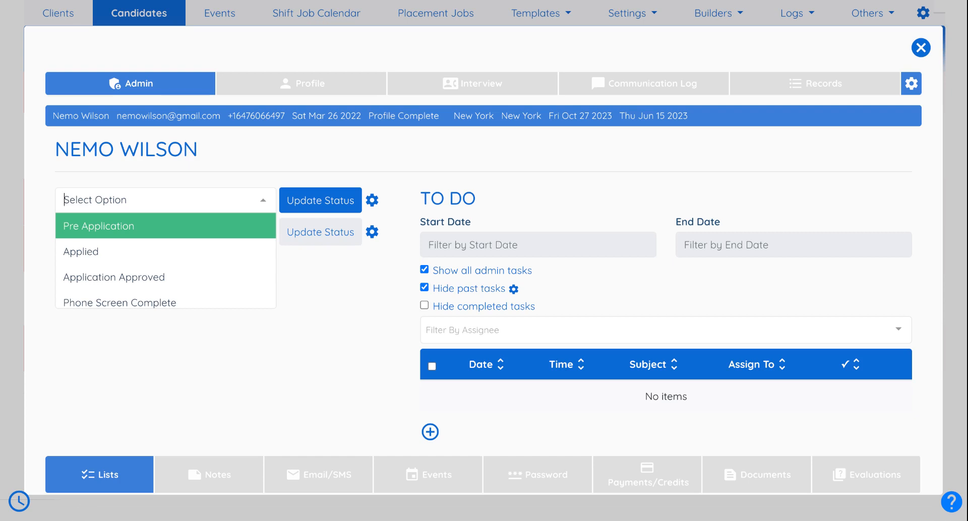
click(132, 233)
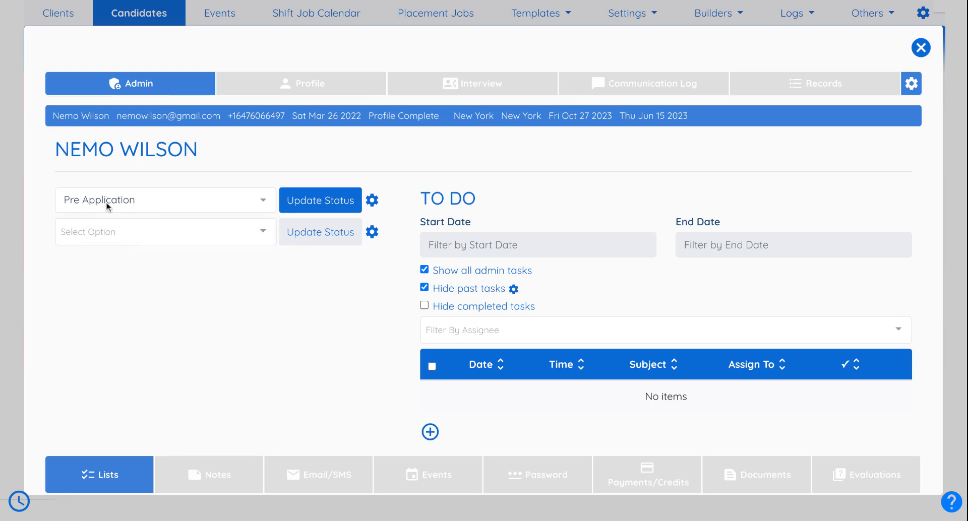
- Apply Pre Application, review the 'Please Complete Your Application' email, and close it unsent
click(303, 202)
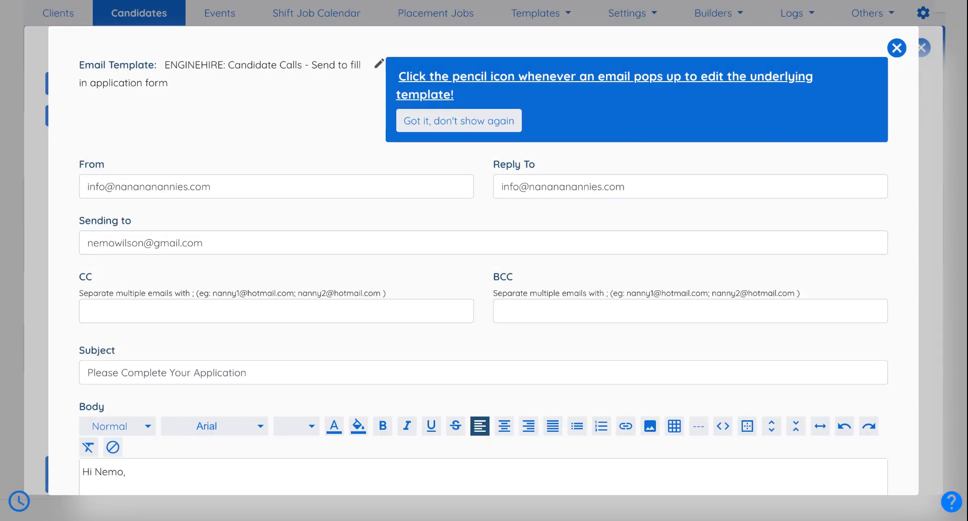
scroll(483, 257, down, 5)
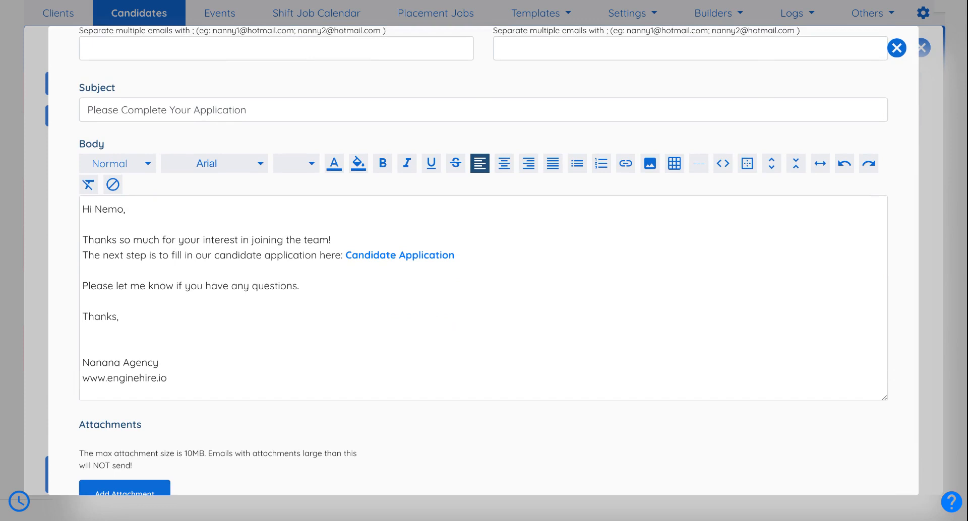
drag(488, 258, 341, 256)
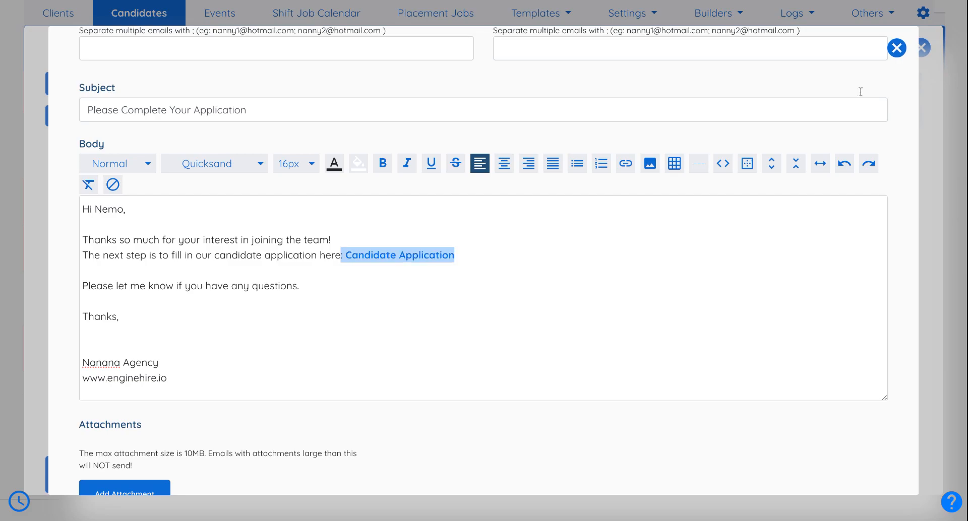
click(897, 48)
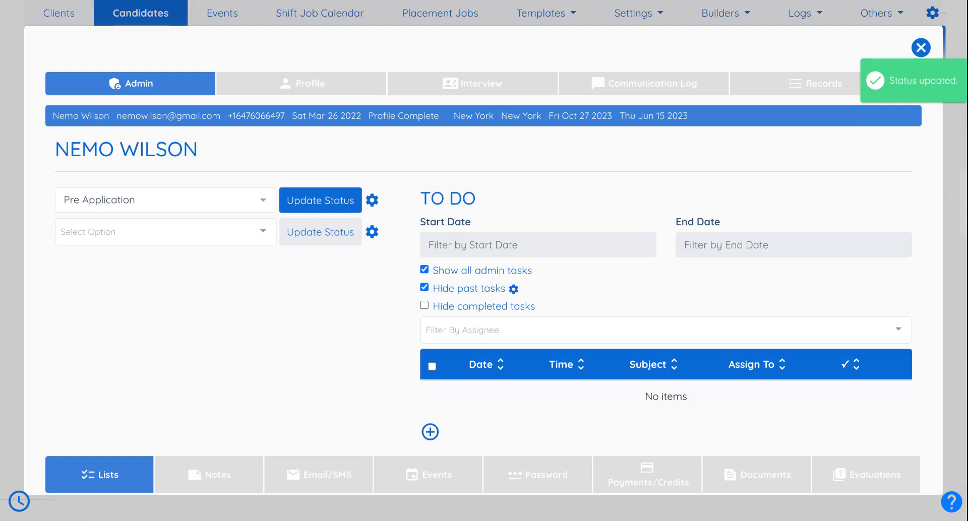
- Update the candidate's status to Applied and dismiss the Status Updated prompt
click(161, 199)
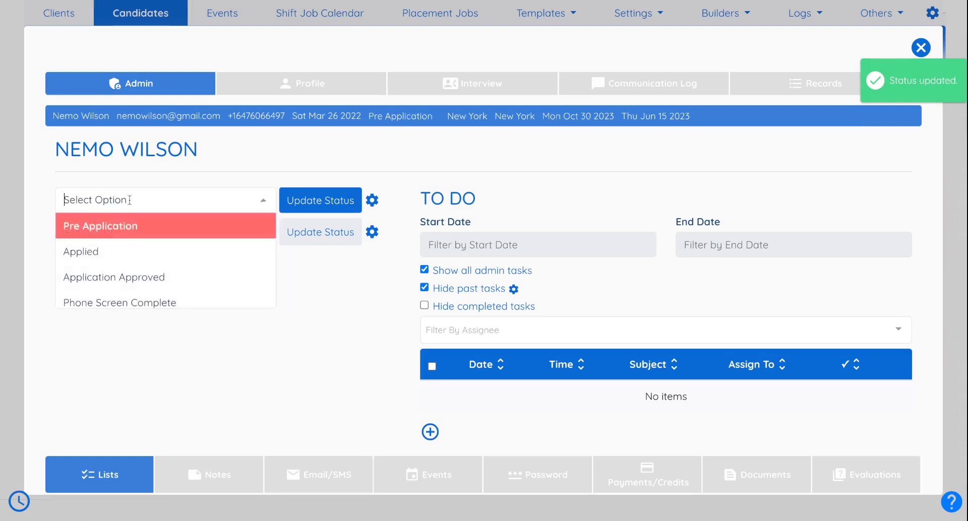
click(112, 267)
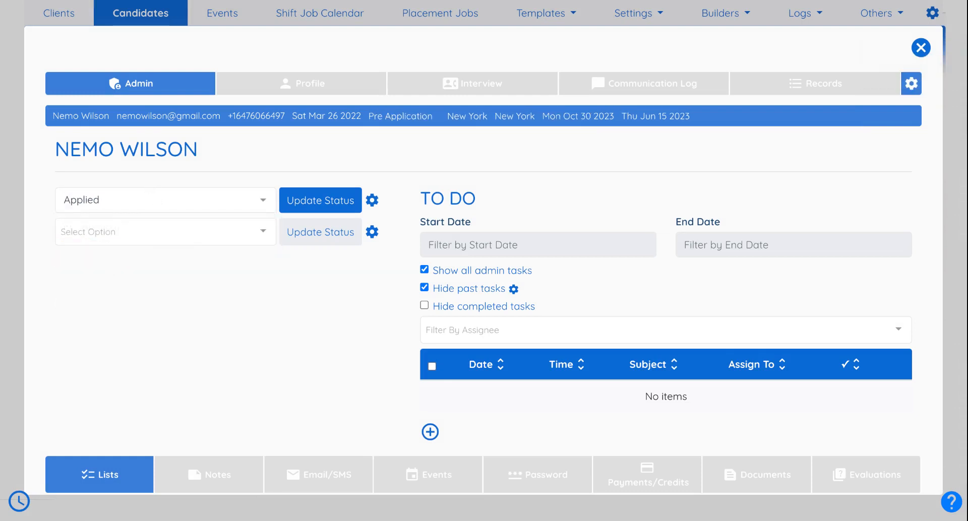
click(309, 200)
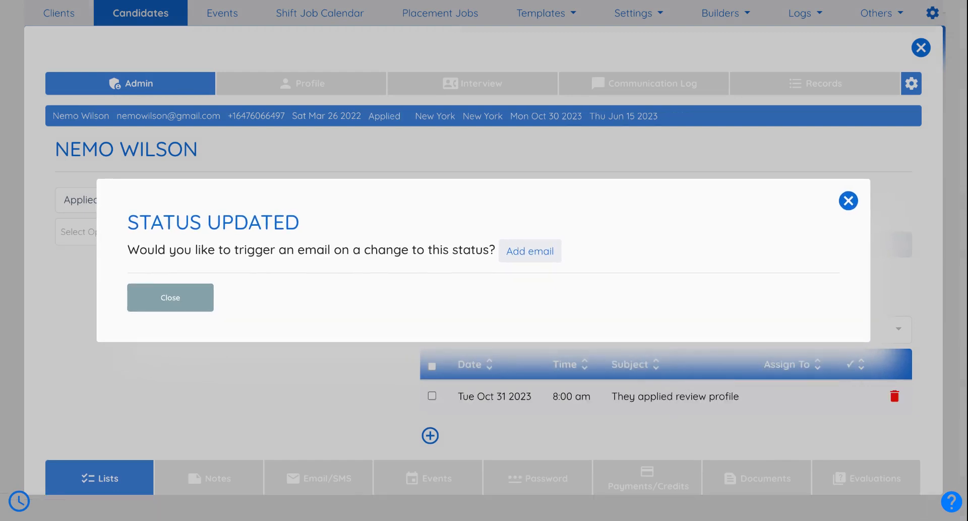
click(208, 297)
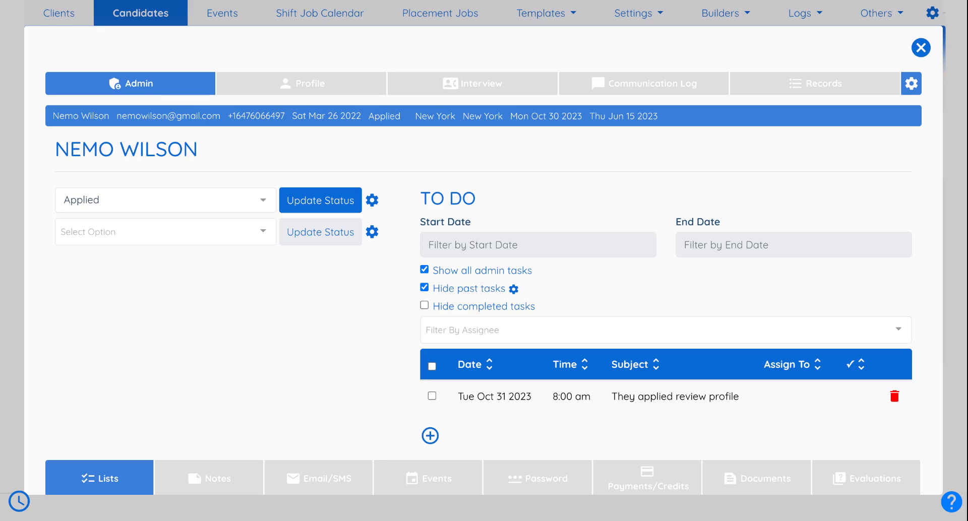
click(190, 209)
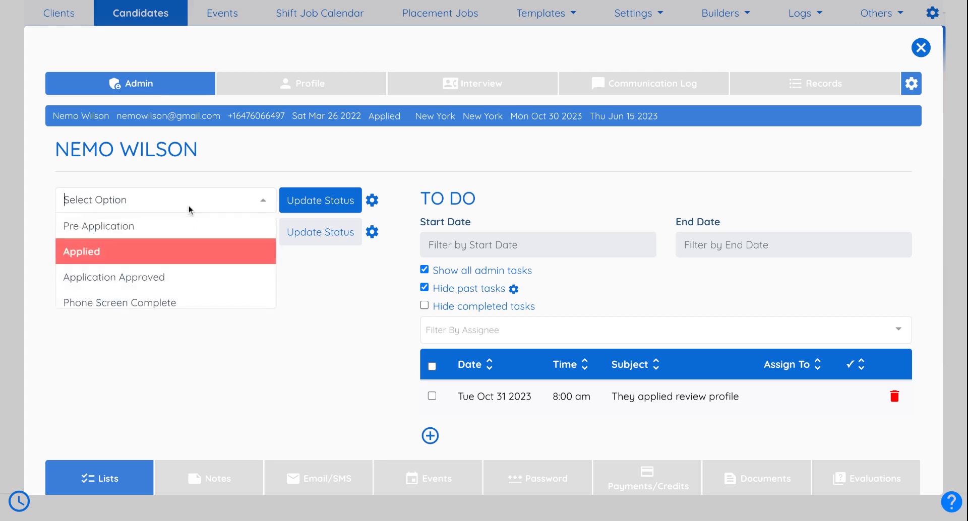
click(201, 174)
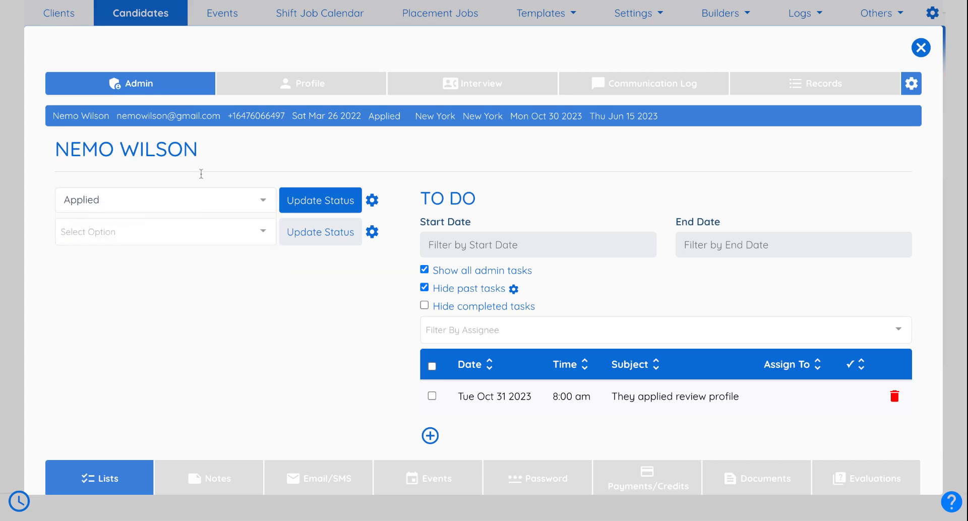
click(278, 88)
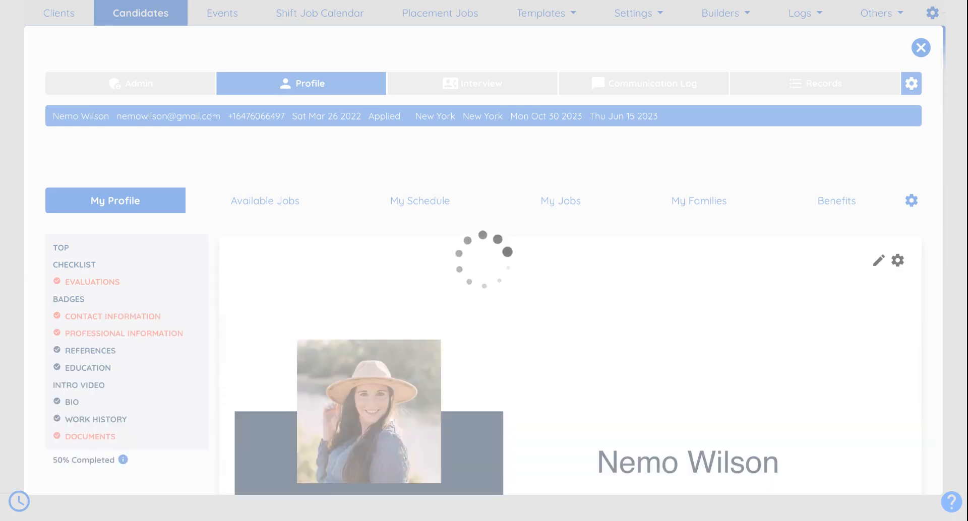
scroll(314, 201, down, 15)
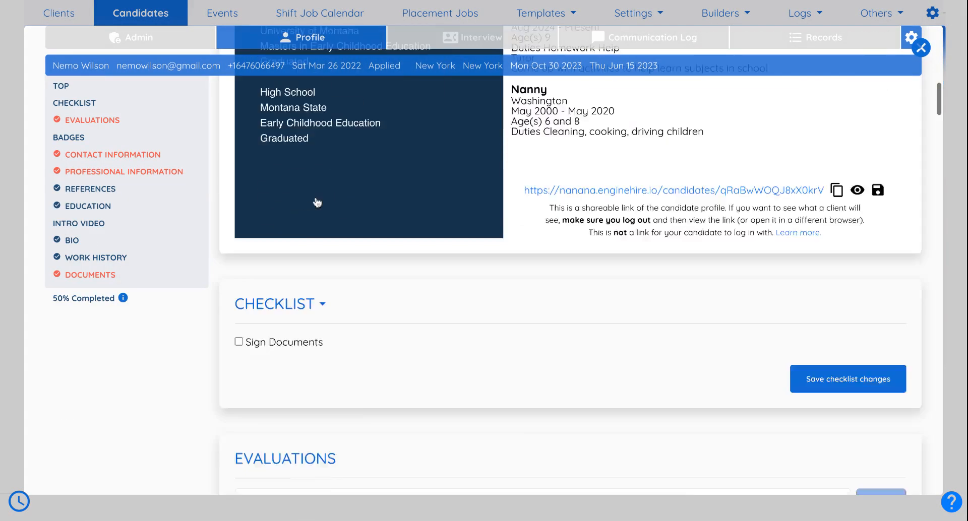
scroll(317, 203, up, 15)
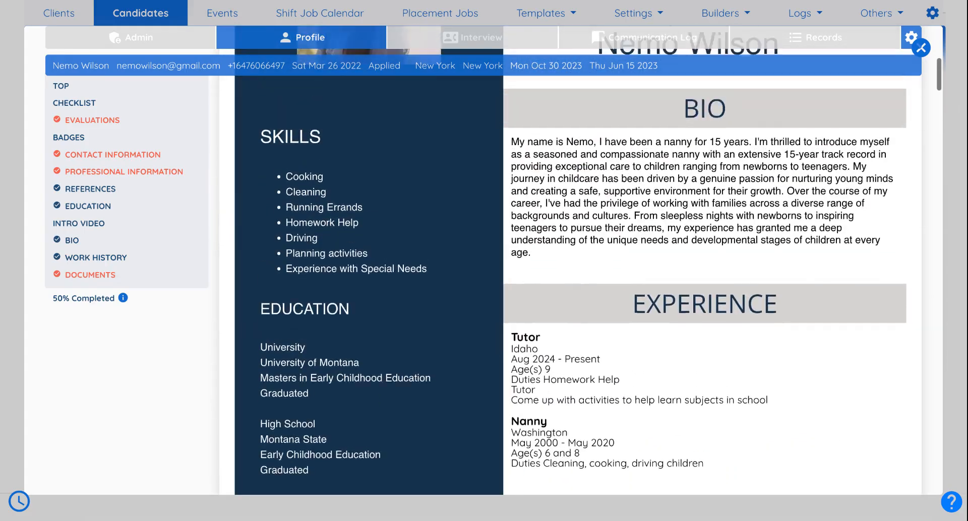
click(183, 41)
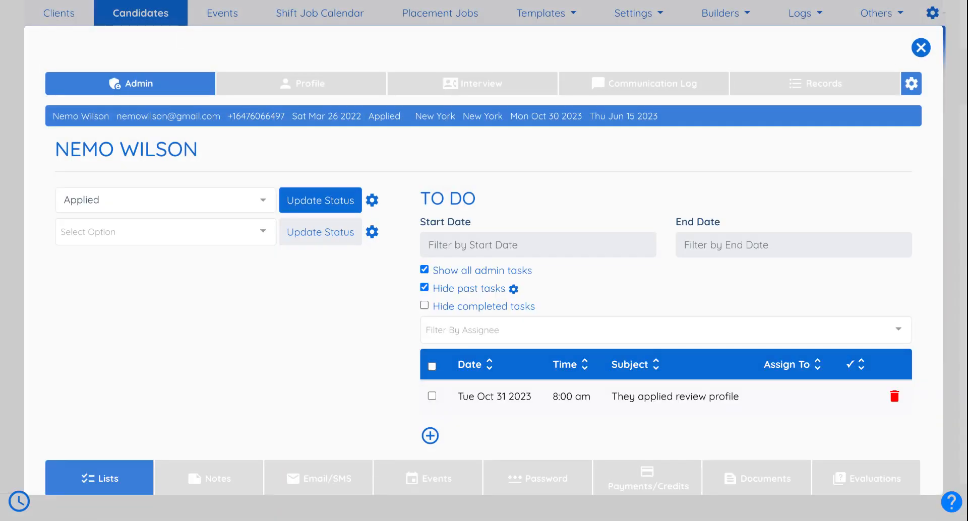
- Apply Application Approved, bringing up the 'Candidate Application Looks Good' email
click(168, 201)
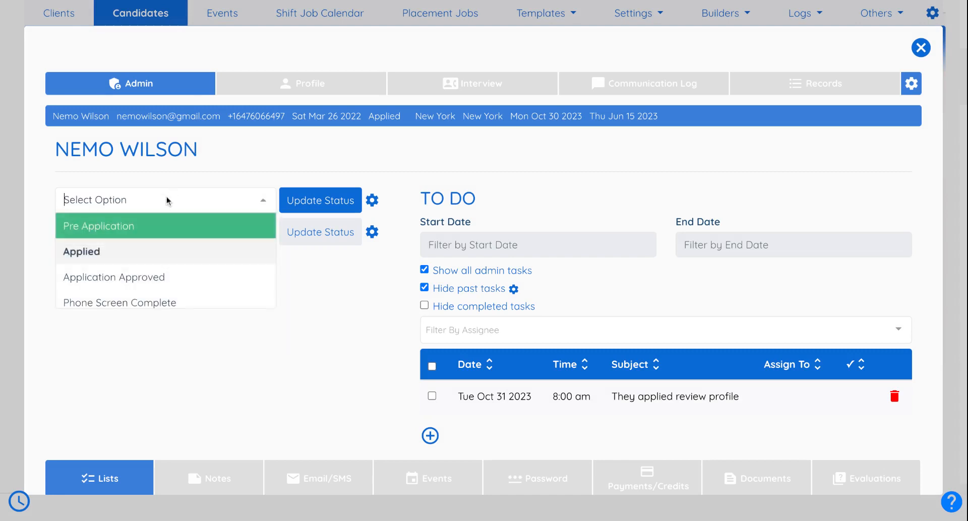
scroll(141, 253, down, 1)
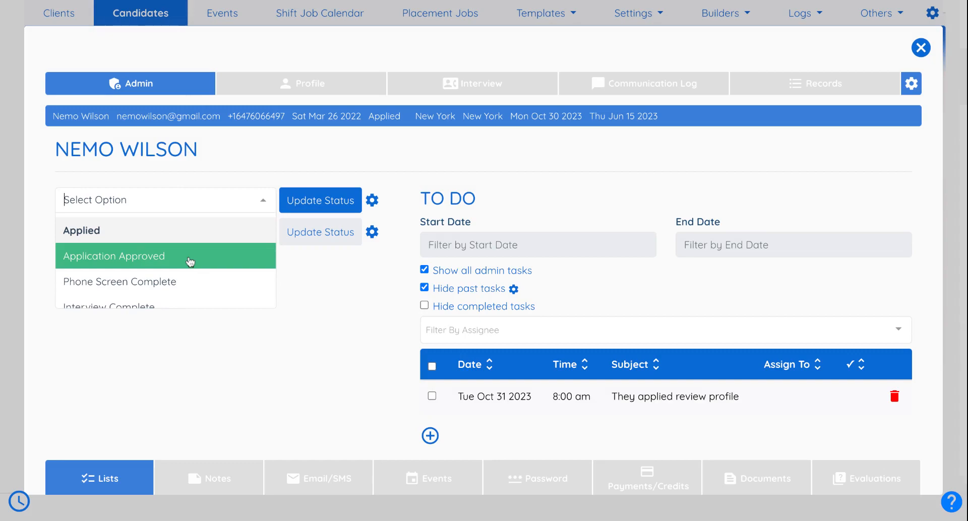
click(189, 261)
click(311, 207)
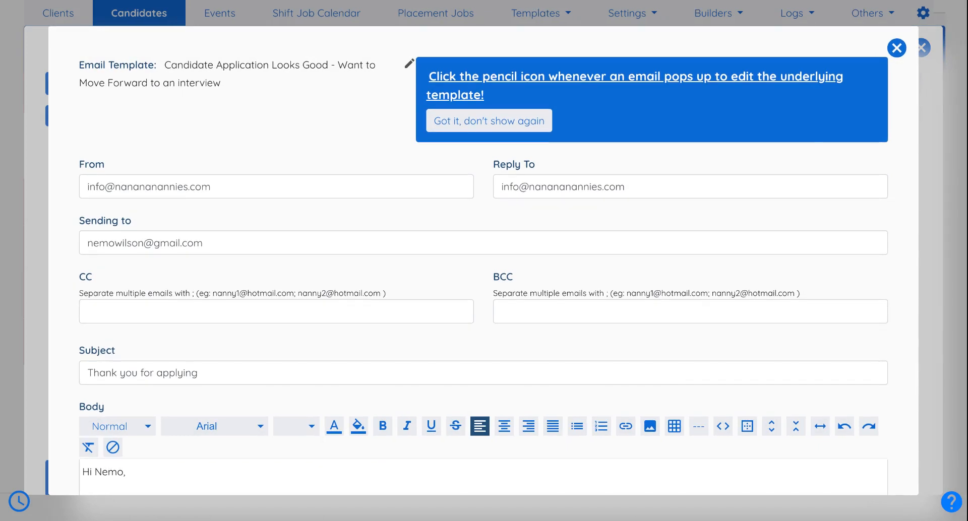
- Read through the interview-invitation email, selecting the scheduling sentence and calendly link
scroll(483, 261, down, 4)
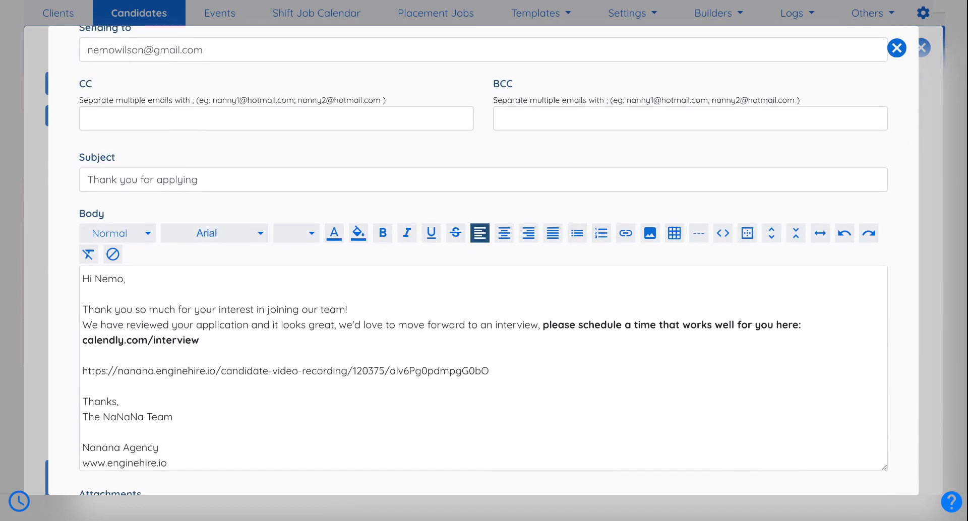
scroll(498, 260, down, 2)
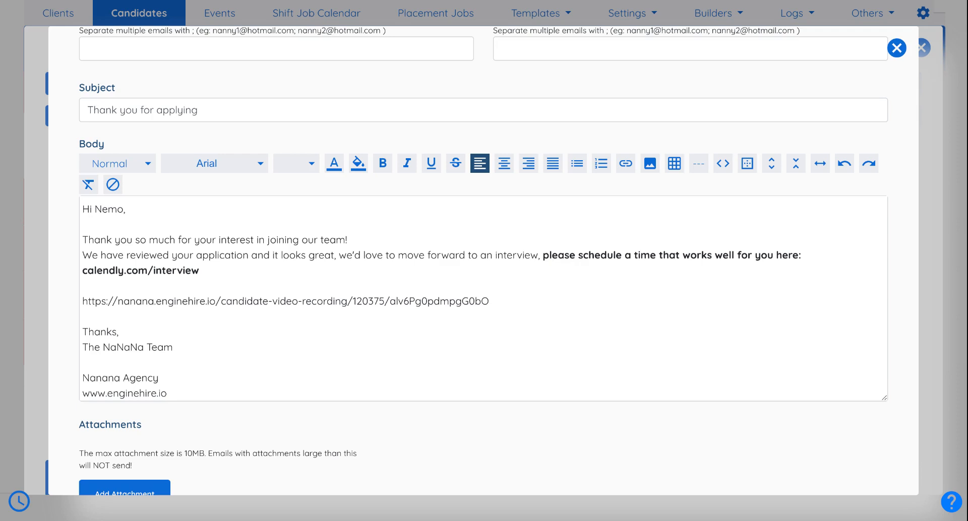
scroll(310, 300, up, 4)
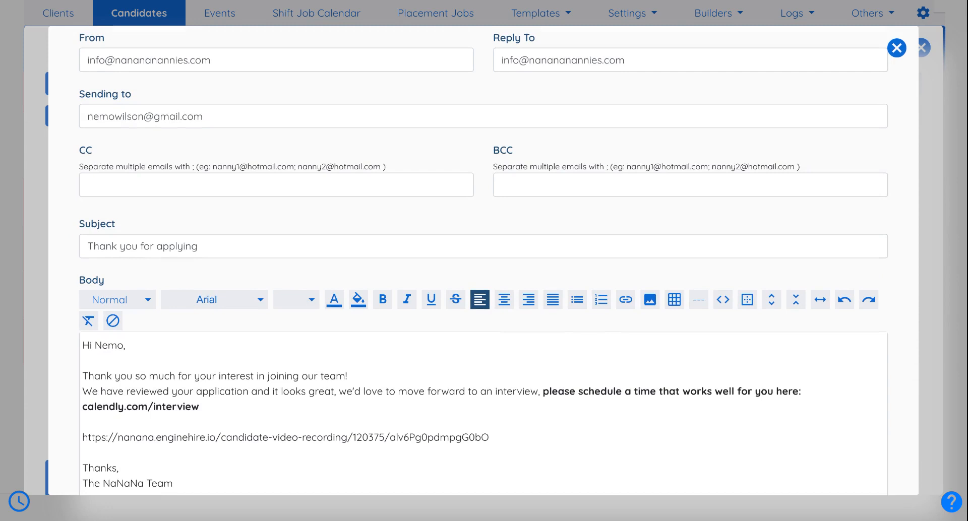
scroll(279, 294, down, 5)
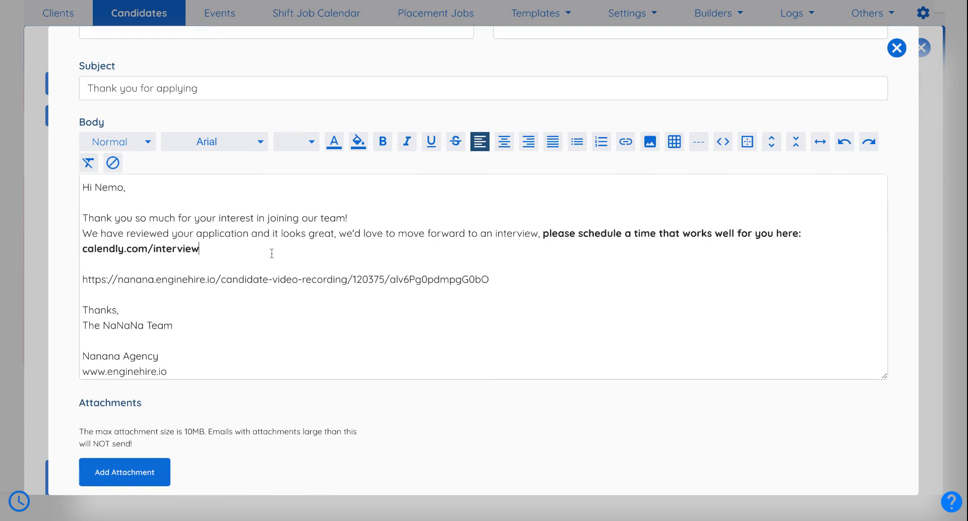
drag(271, 254, 543, 234)
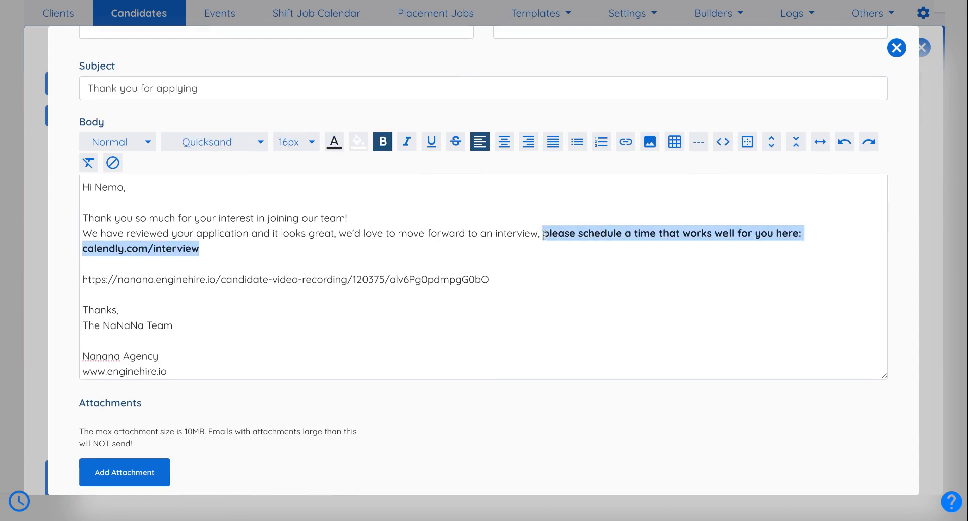
scroll(543, 233, up, 5)
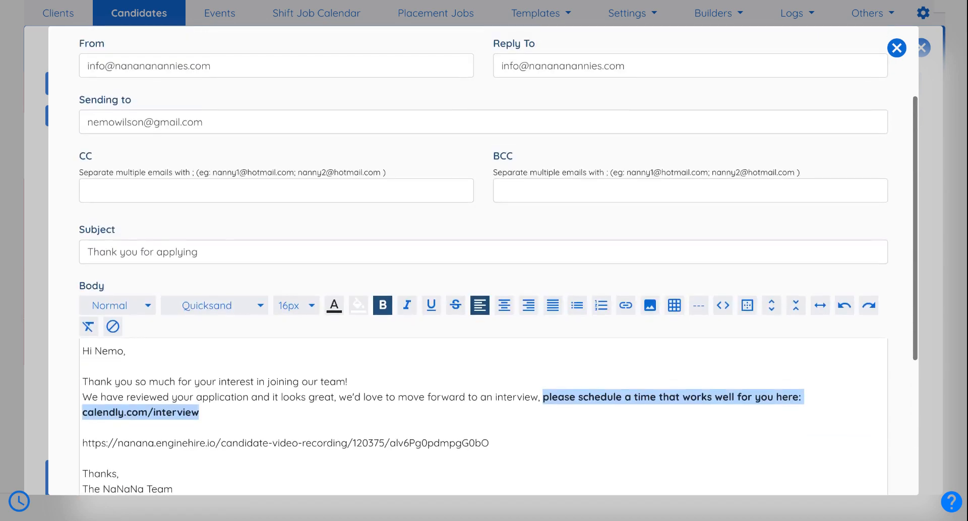
scroll(533, 255, down, 3)
- Add 'Friday: 8-2' below the calendly link, then close the email without sending
click(481, 301)
key(Return)
key(Return)
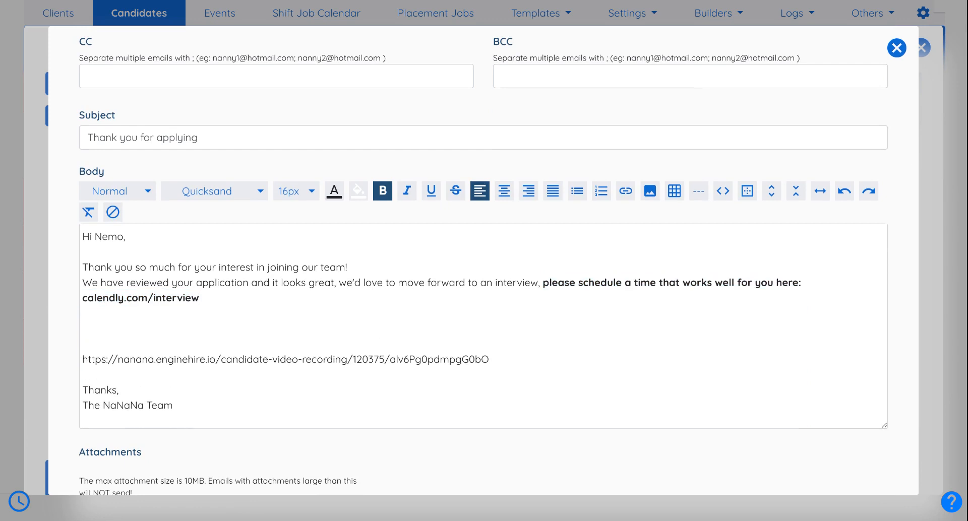
text(Friday: 8-2)
scroll(840, 107, down, 2)
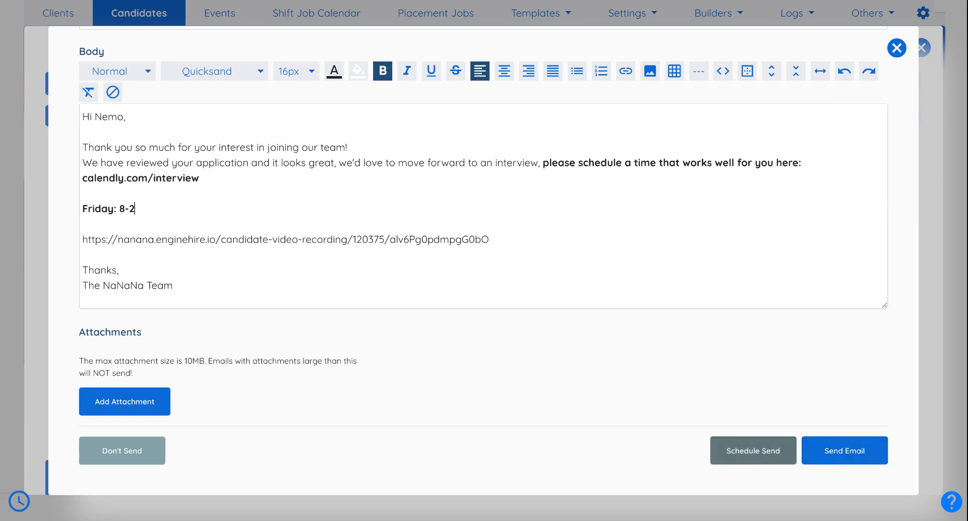
click(897, 49)
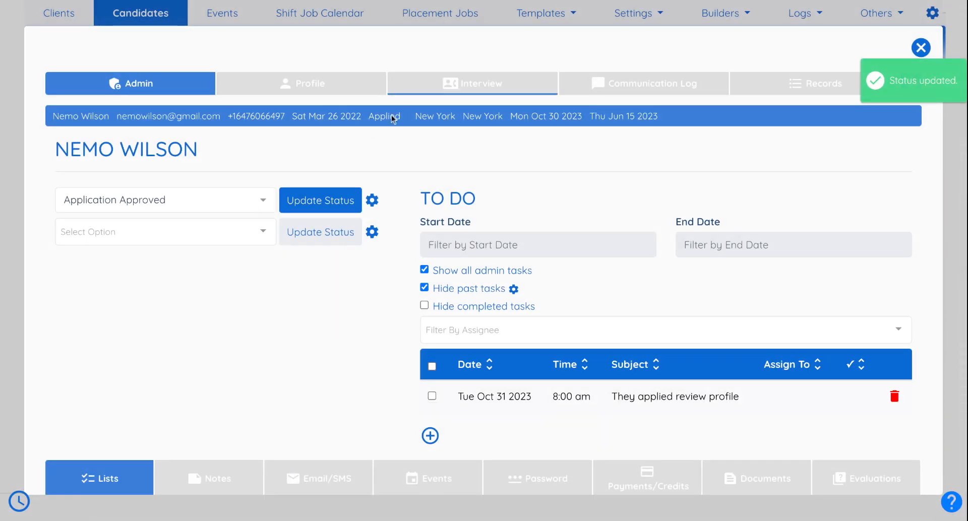
click(474, 88)
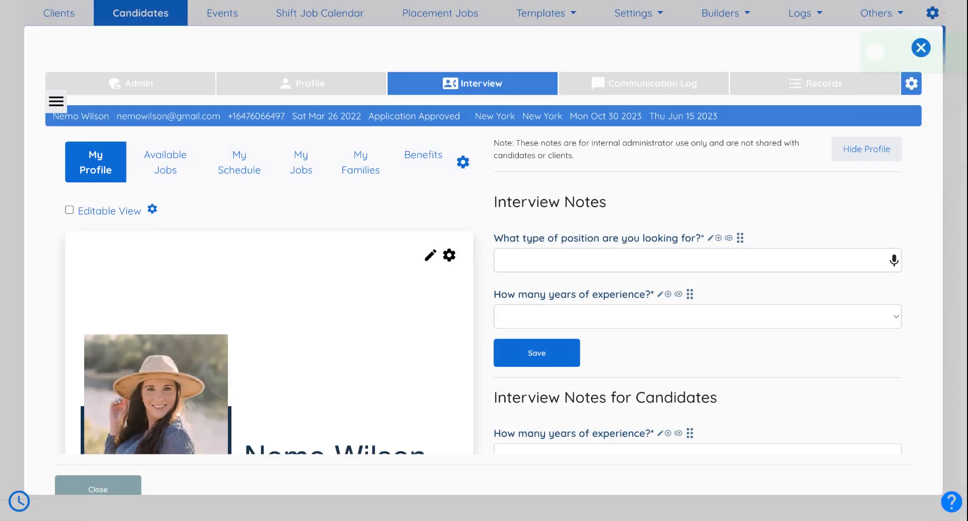
scroll(434, 184, down, 8)
scroll(434, 184, down, 4)
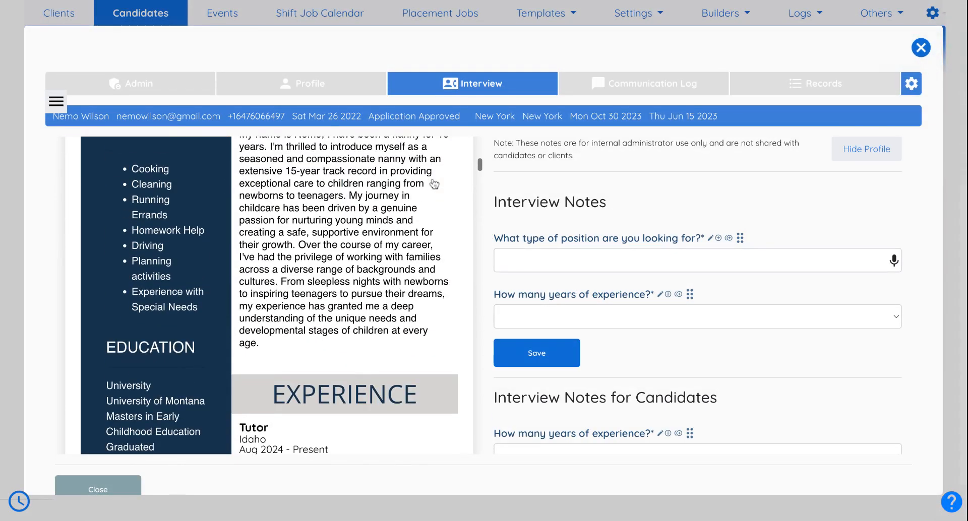
scroll(718, 299, down, 10)
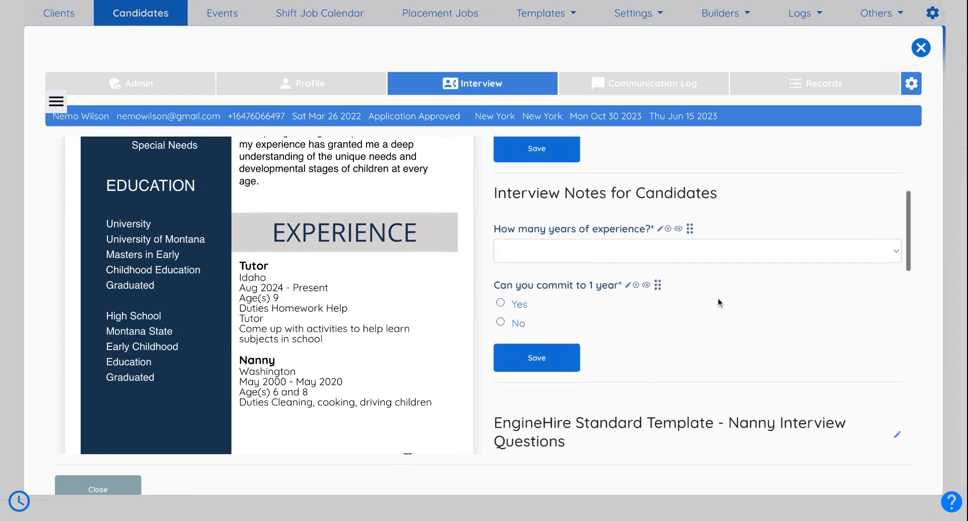
scroll(718, 299, up, 10)
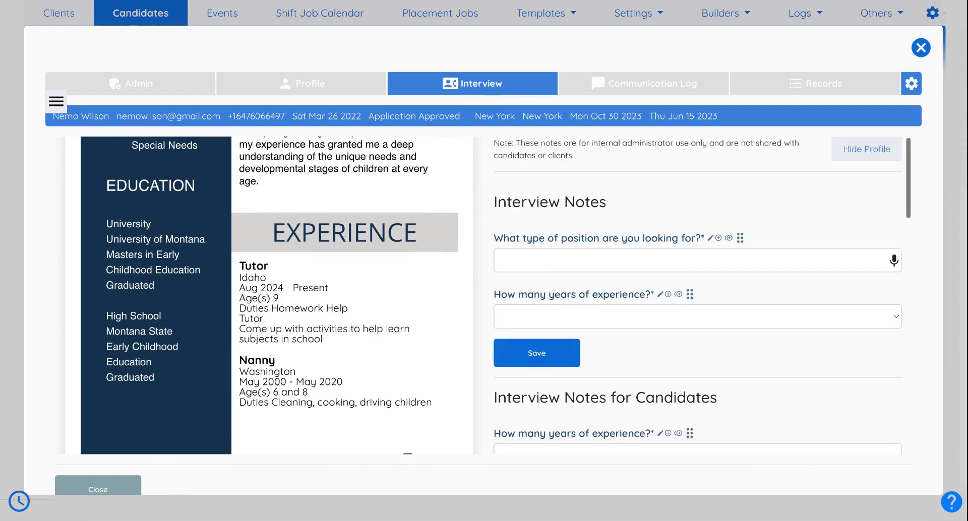
click(150, 90)
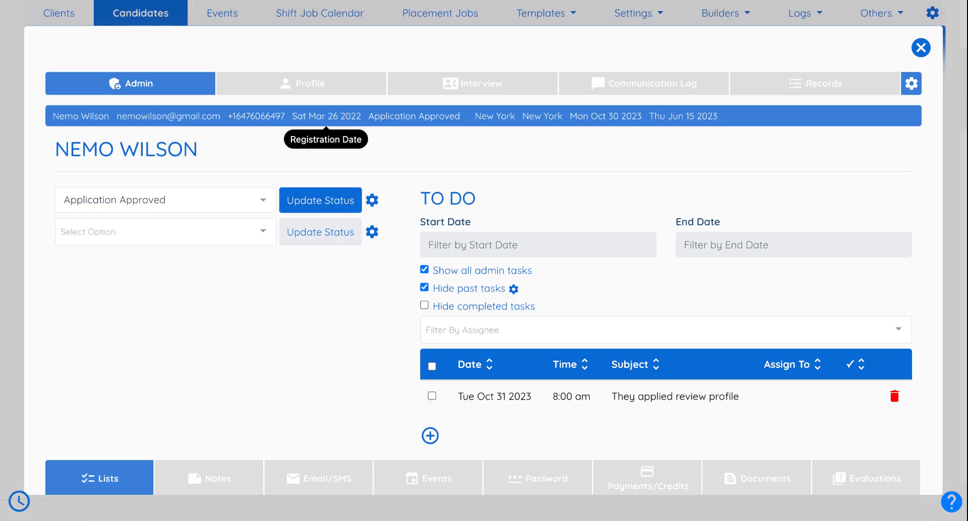
- Apply the Phone Screen Complete status to the candidate
click(219, 200)
scroll(182, 264, down, 1)
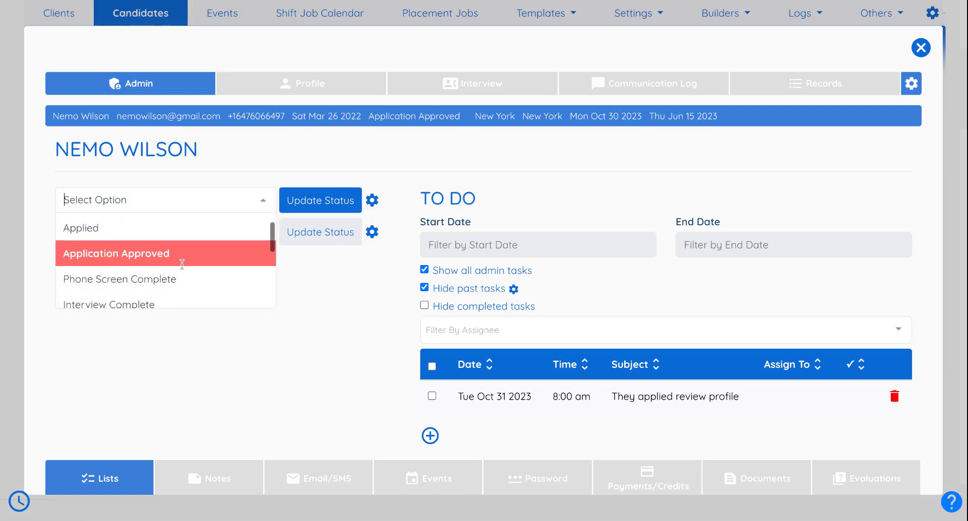
click(139, 279)
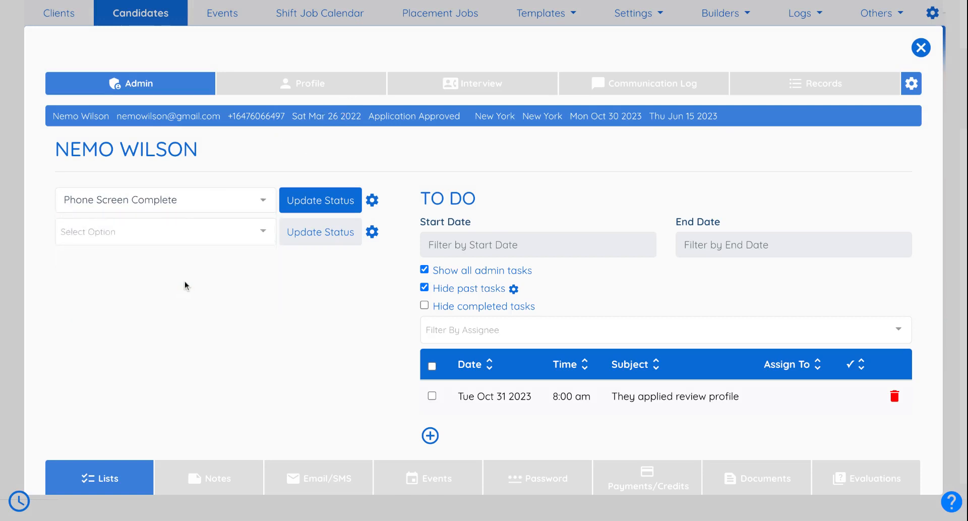
click(323, 214)
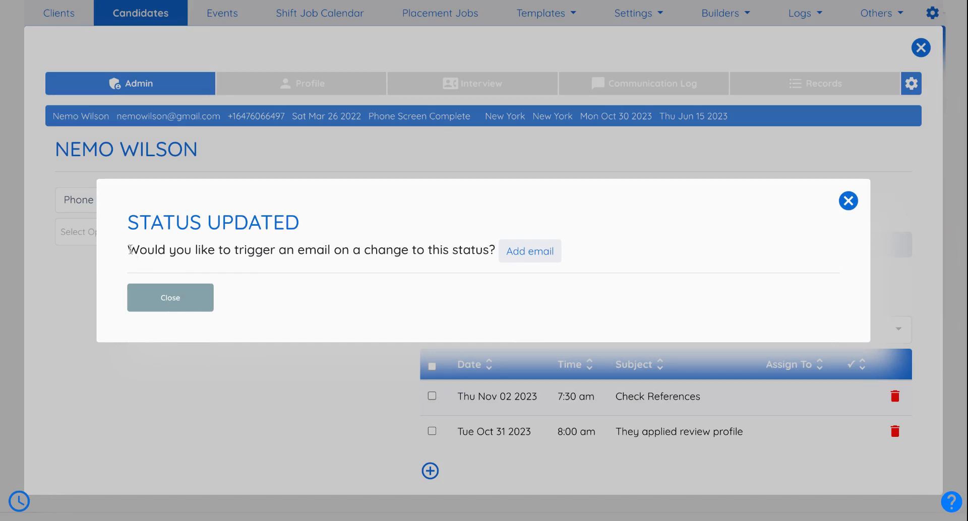
- Start adding a status-triggered email, then close the Add New Template form unsaved
drag(488, 249, 130, 249)
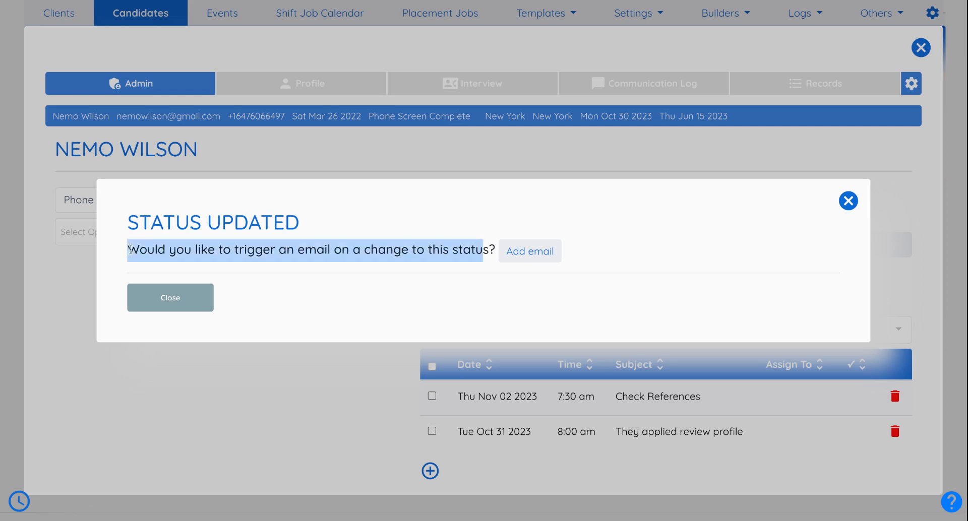
click(530, 252)
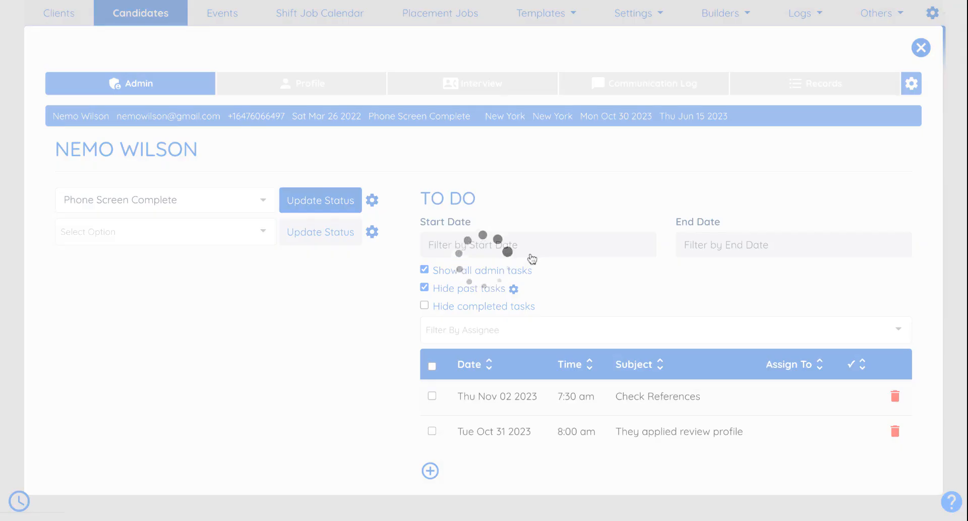
scroll(483, 261, down, 1)
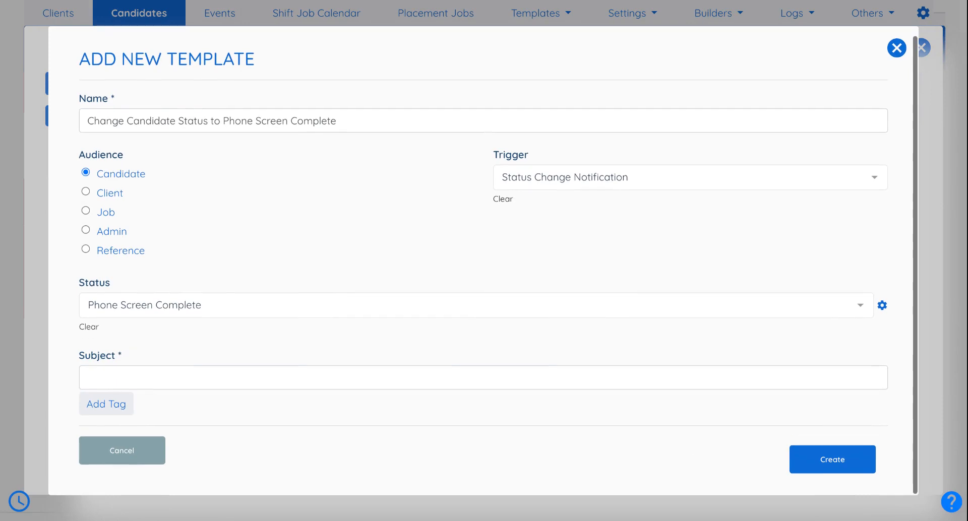
click(896, 50)
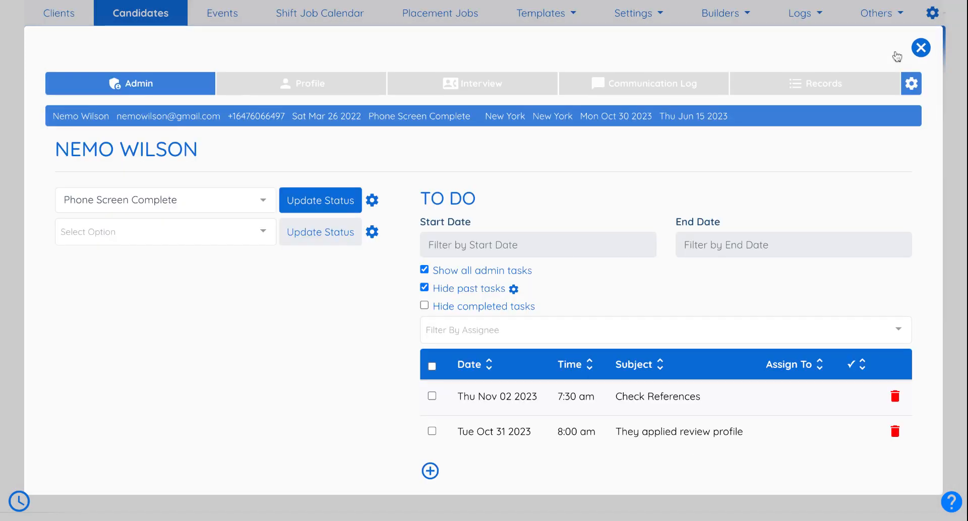
click(119, 194)
- Apply Interview Complete and dismiss the Status Updated prompt
scroll(119, 260, down, 1)
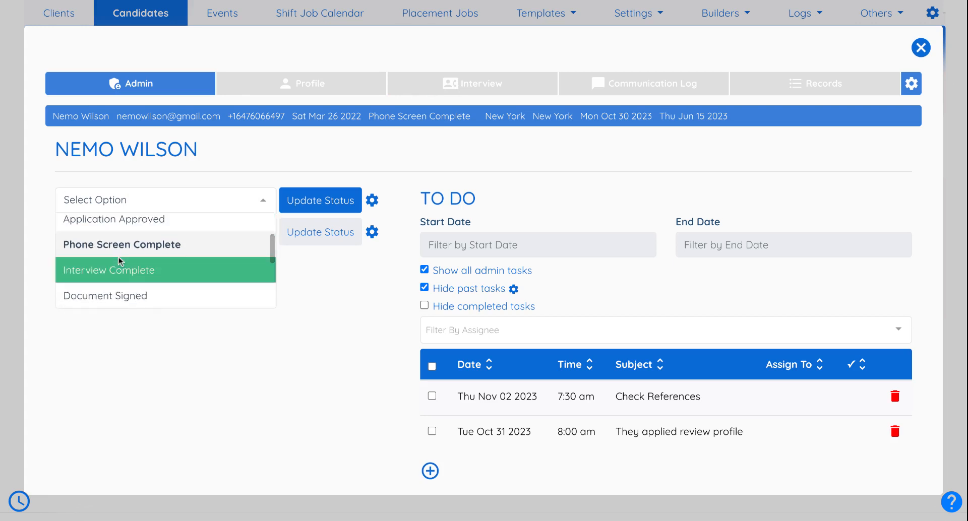
click(134, 267)
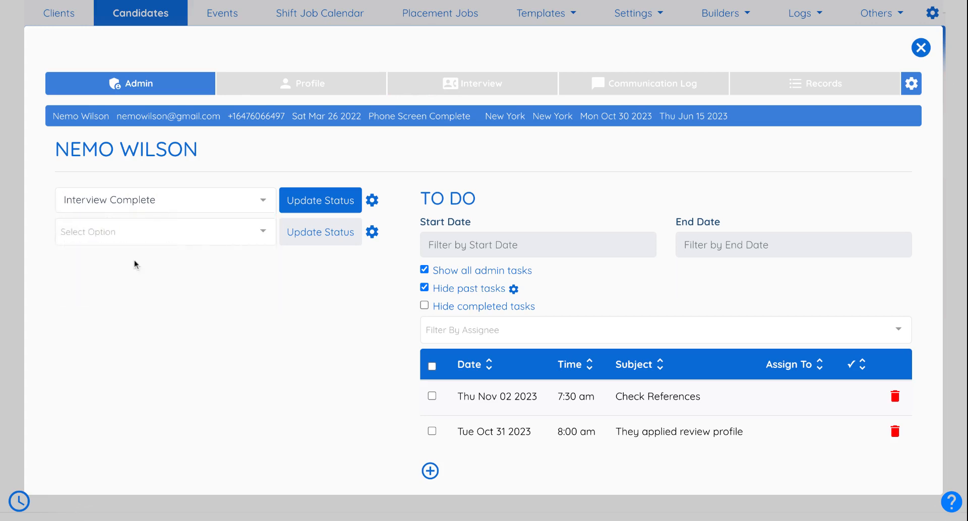
click(304, 204)
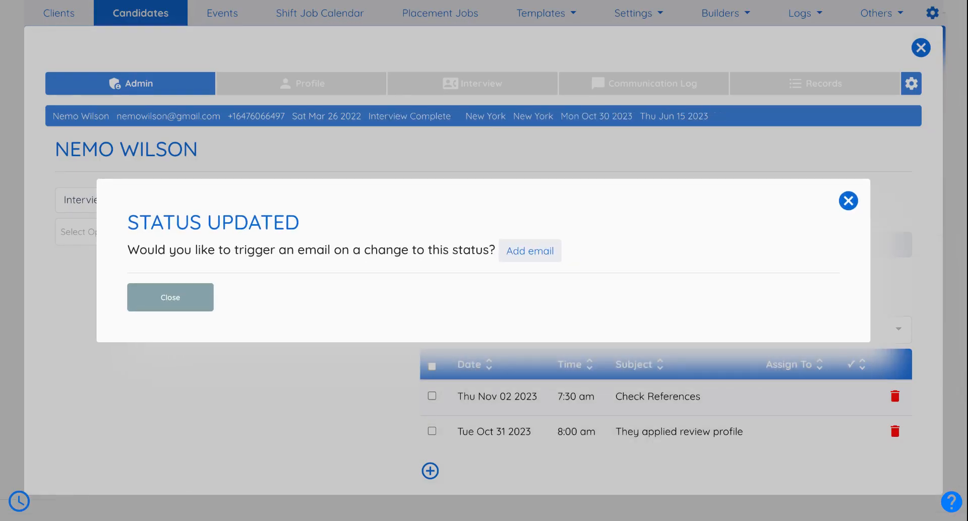
click(197, 290)
- Apply Document Signed and close the thank-you SMS notification without sending
click(183, 198)
scroll(151, 250, down, 1)
scroll(151, 251, down, 1)
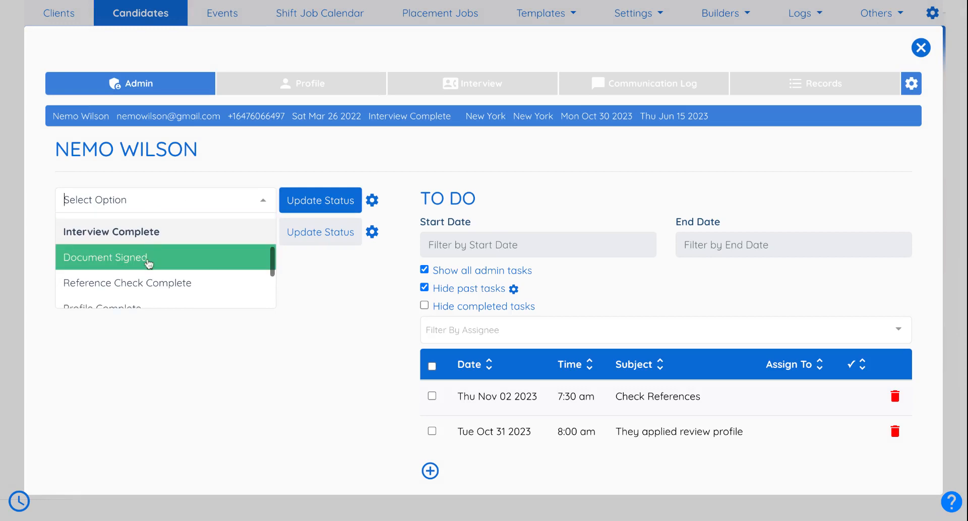
scroll(195, 255, down, 1)
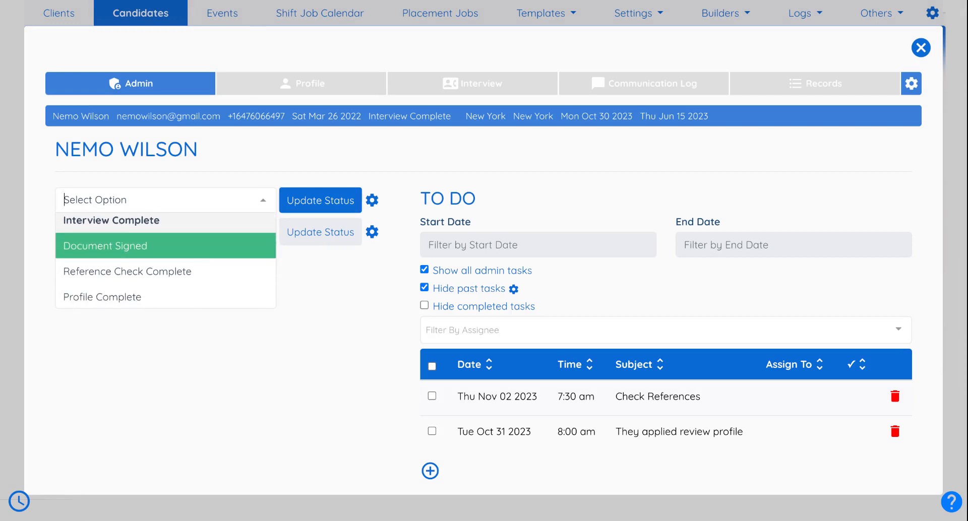
click(195, 246)
click(313, 202)
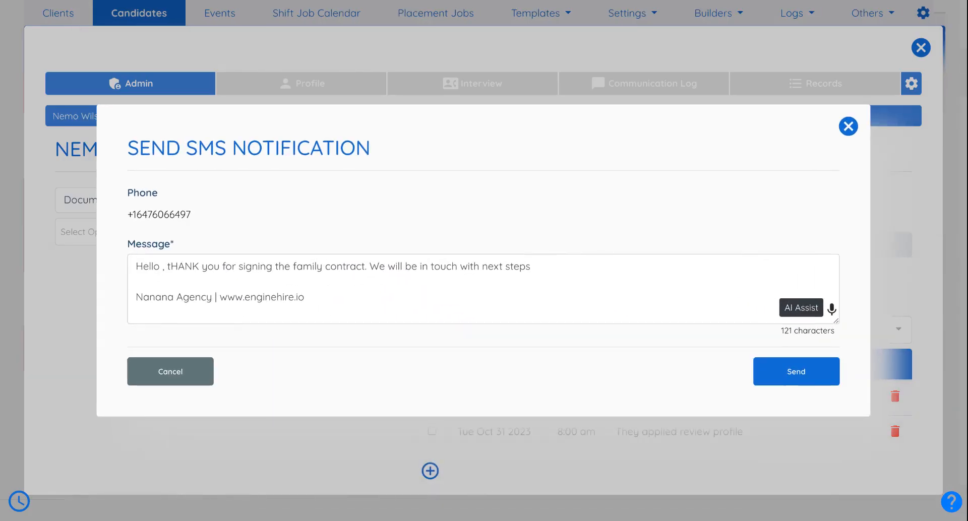
drag(140, 147, 392, 151)
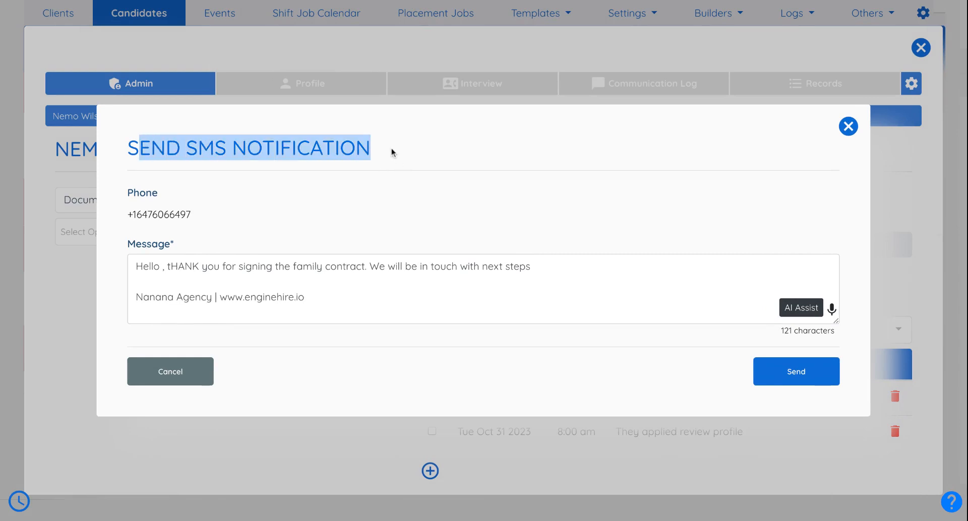
click(509, 137)
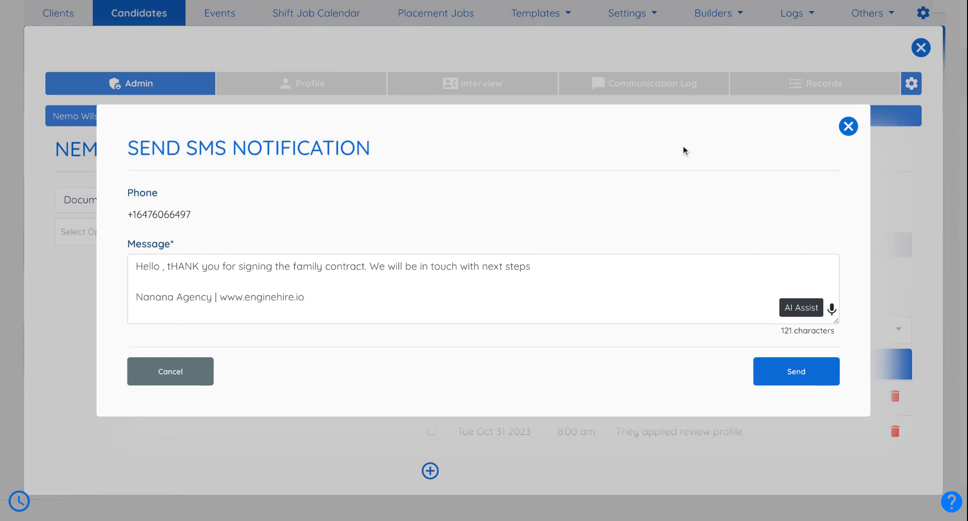
click(842, 133)
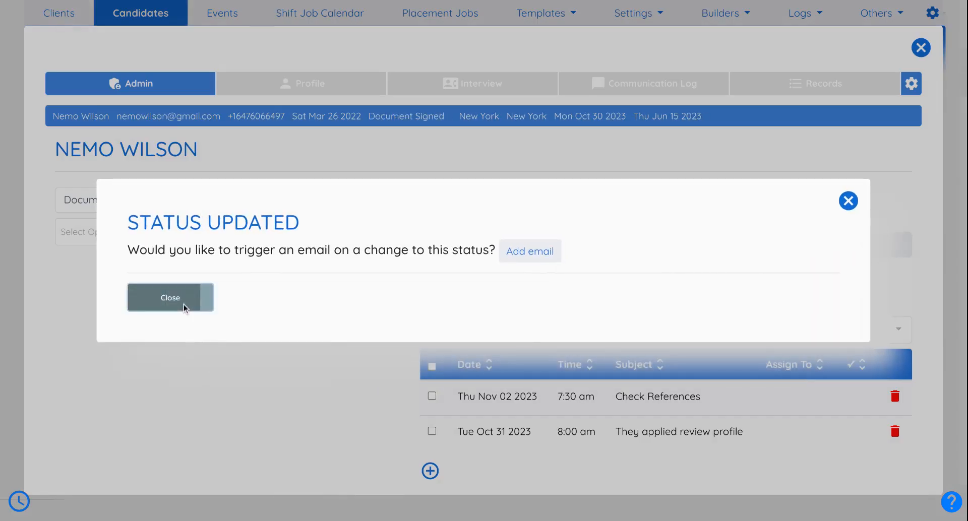
- Dismiss the status message and apply Reference Check Complete
click(183, 305)
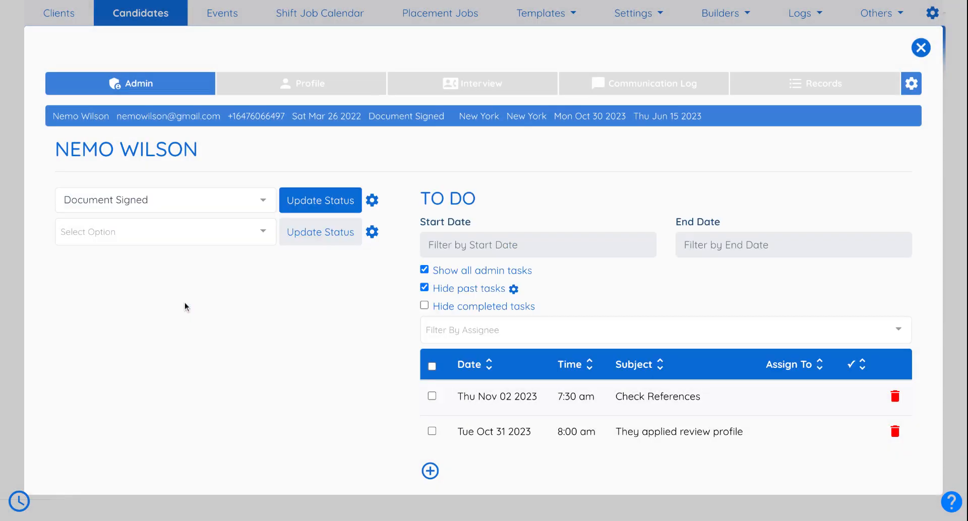
click(193, 205)
scroll(187, 249, down, 1)
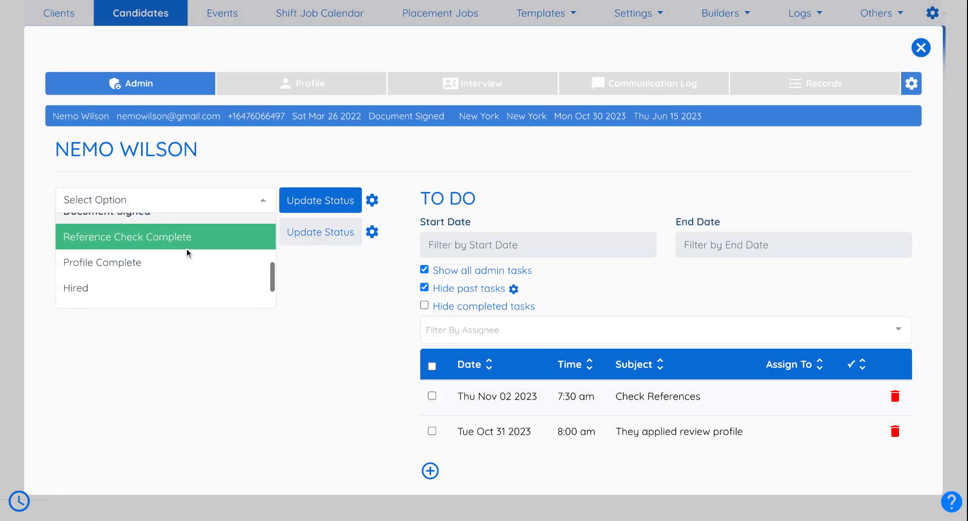
click(186, 249)
click(336, 204)
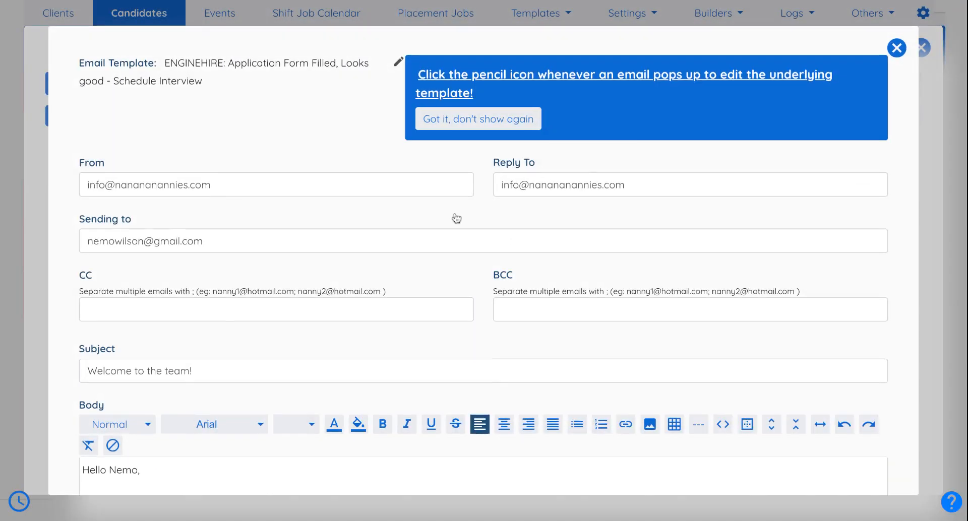
- Review the 'Welcome to the team!' email's dashboard instructions and close the draft
scroll(456, 219, down, 5)
scroll(364, 325, down, 1)
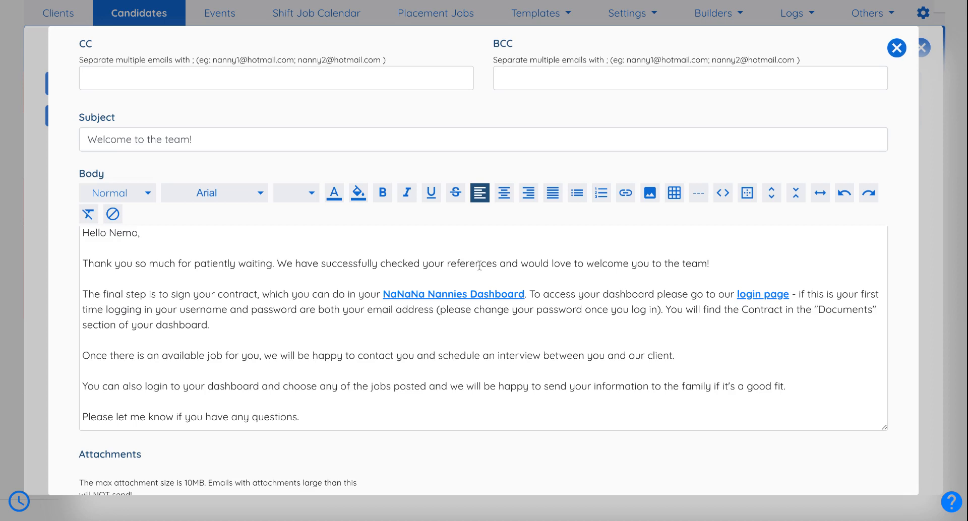
drag(533, 295, 796, 295)
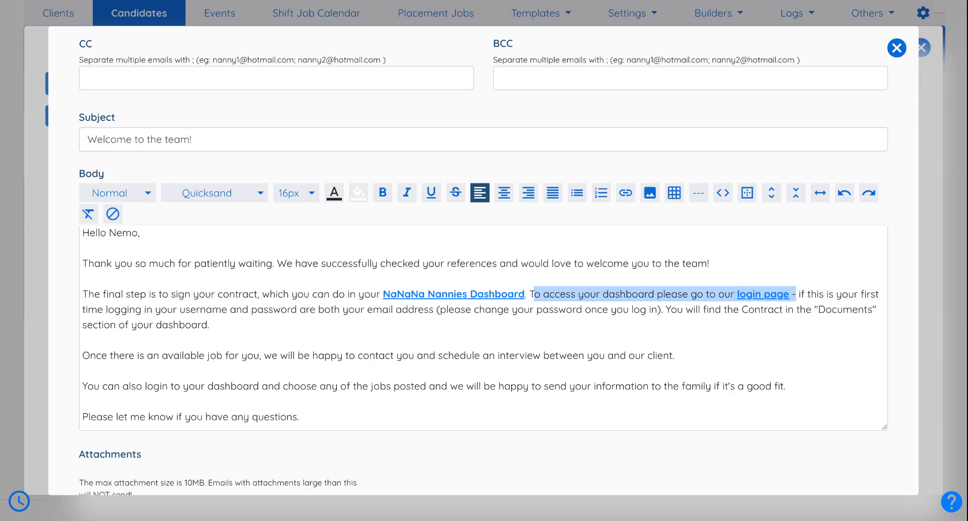
click(764, 310)
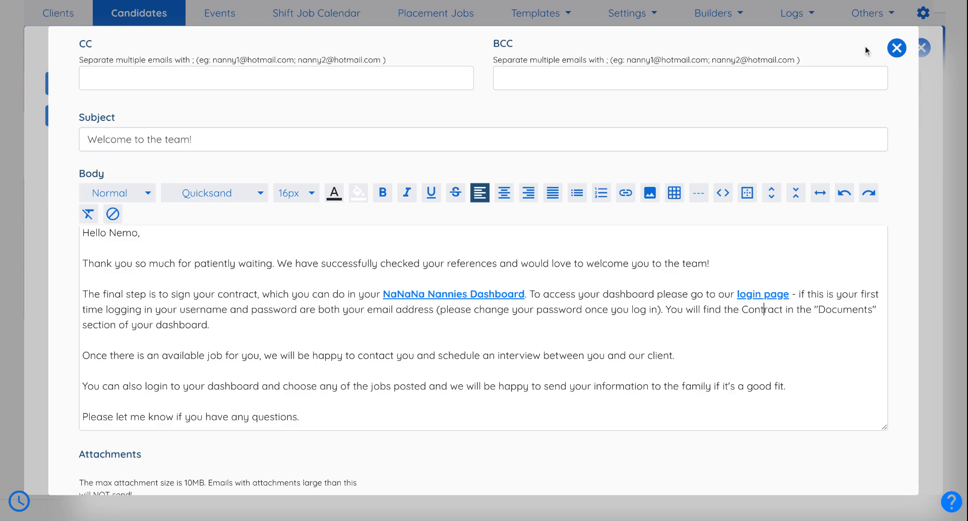
click(896, 48)
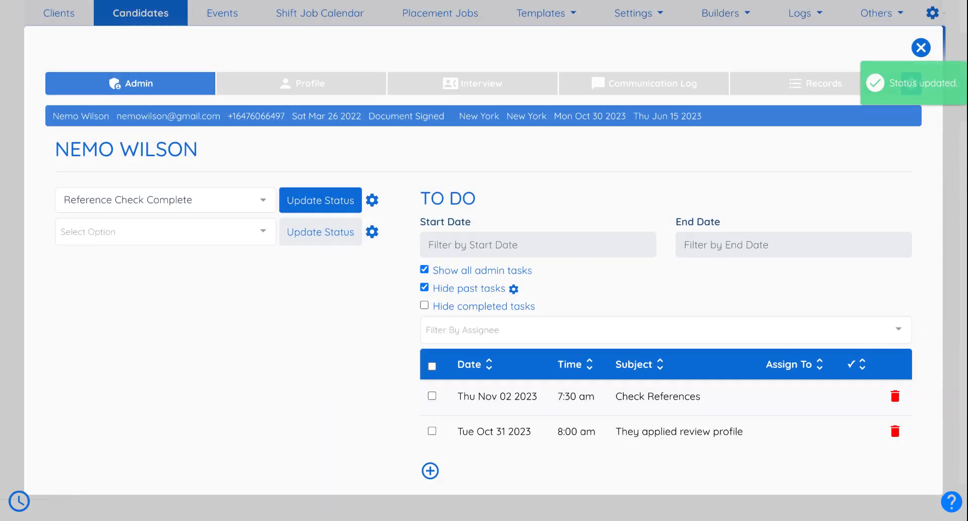
- Check the profile's Documents section, where only DL is uploaded, then return to Admin
click(200, 200)
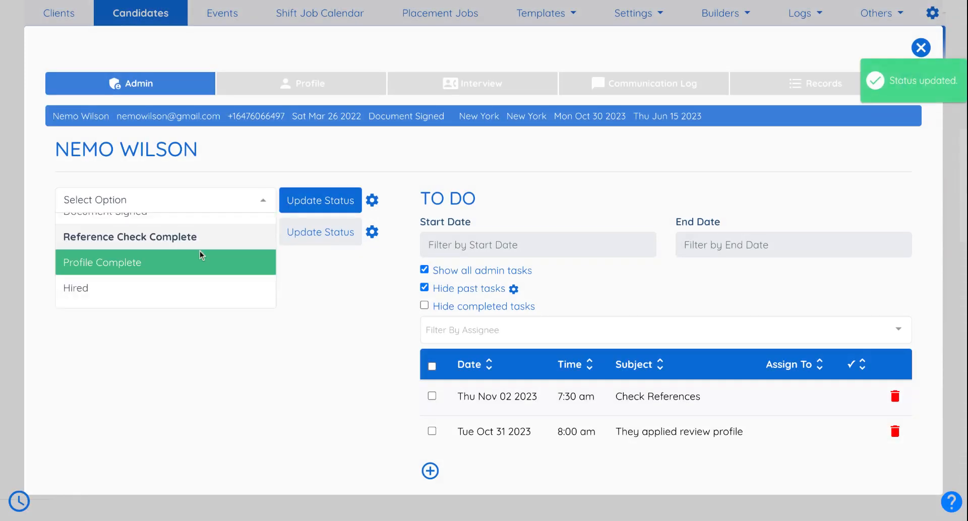
scroll(200, 251, down, 1)
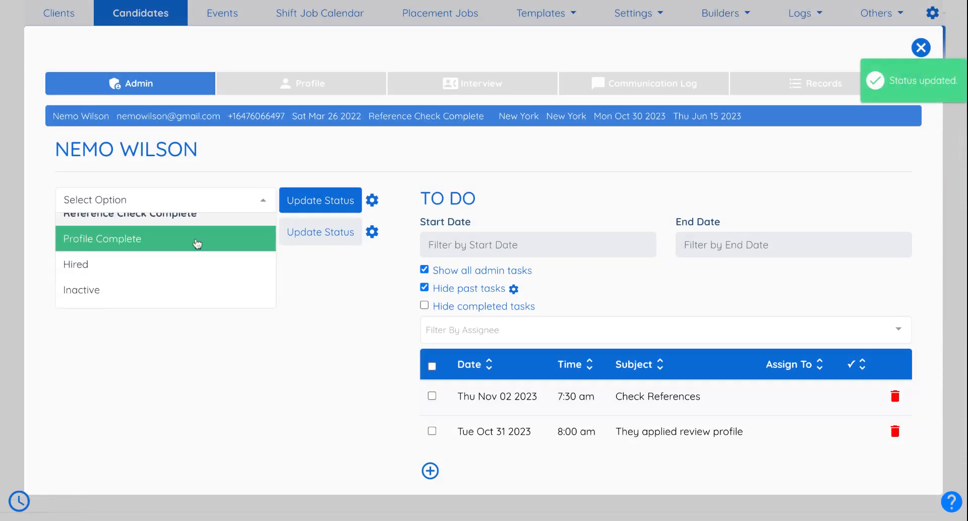
click(293, 85)
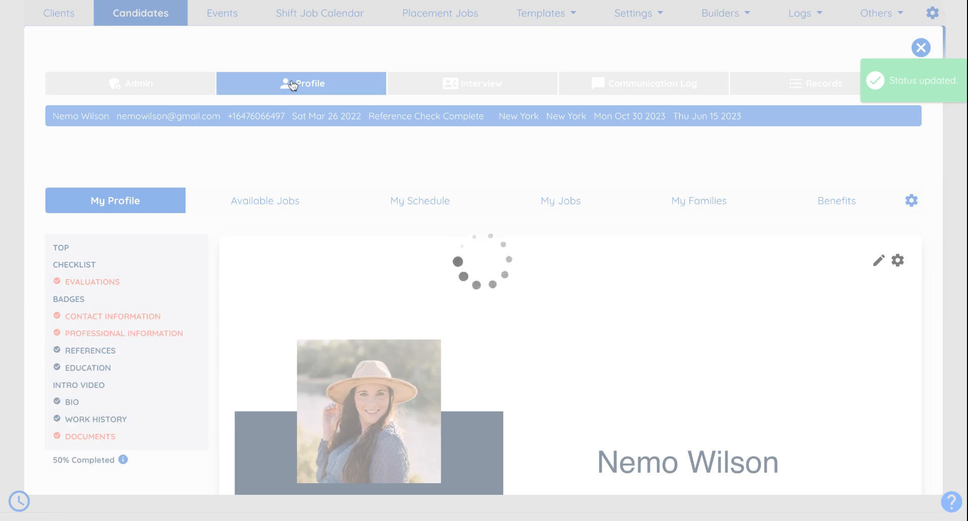
scroll(222, 323, down, 5)
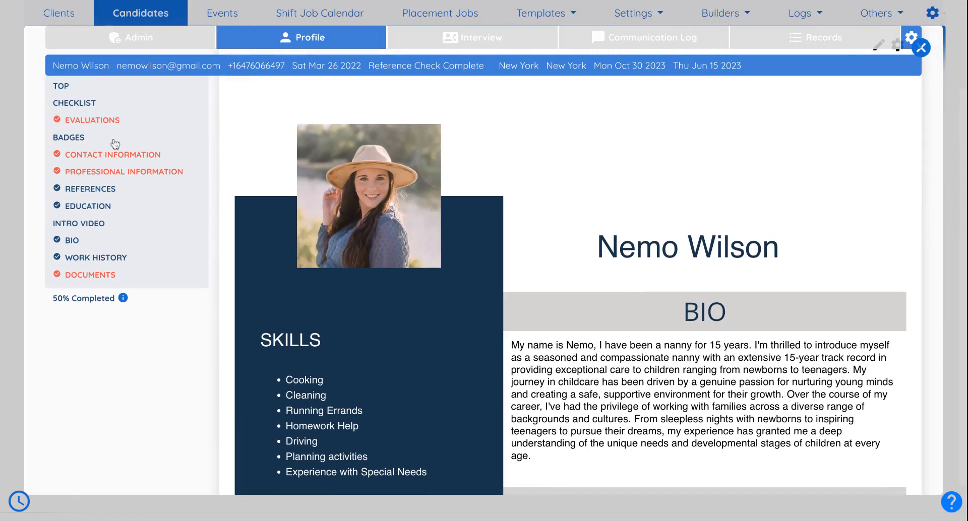
click(87, 276)
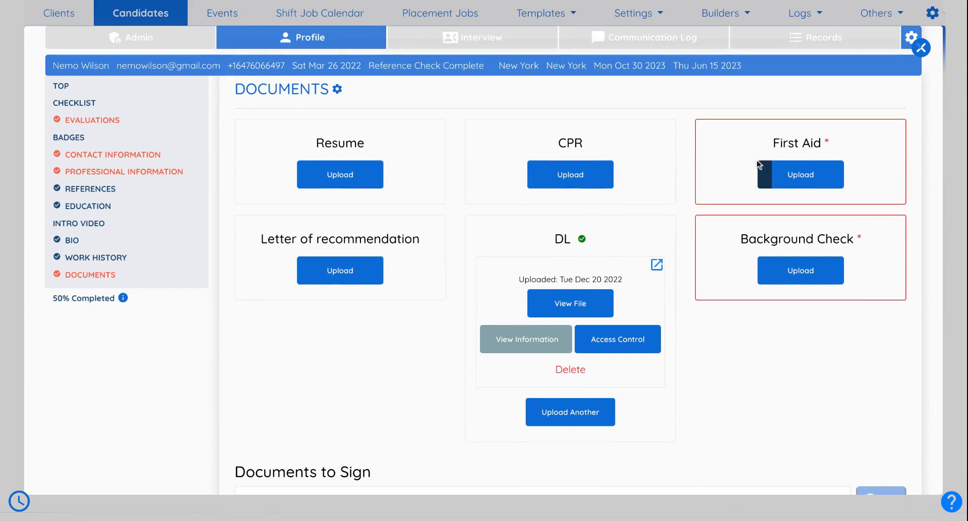
click(173, 40)
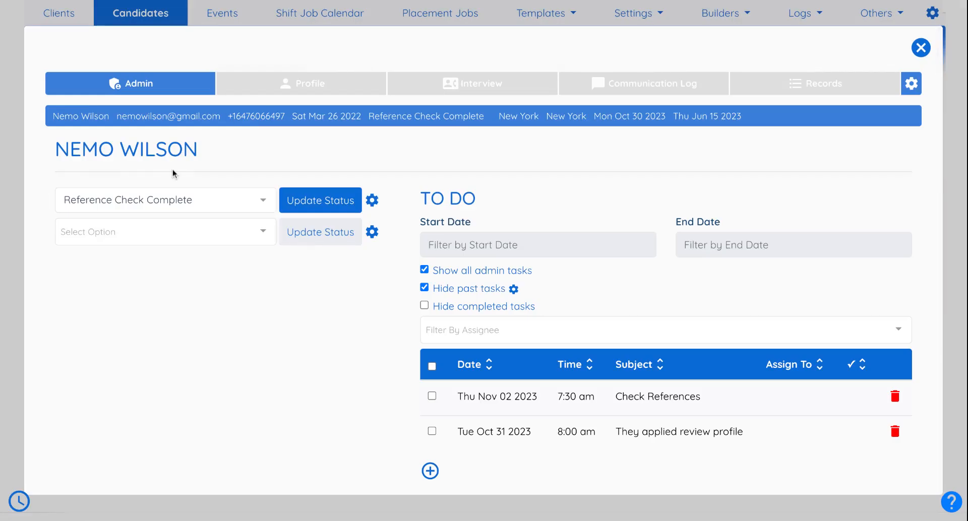
- Choose Hired in the status dropdown and submit the status update
click(163, 195)
scroll(145, 263, down, 5)
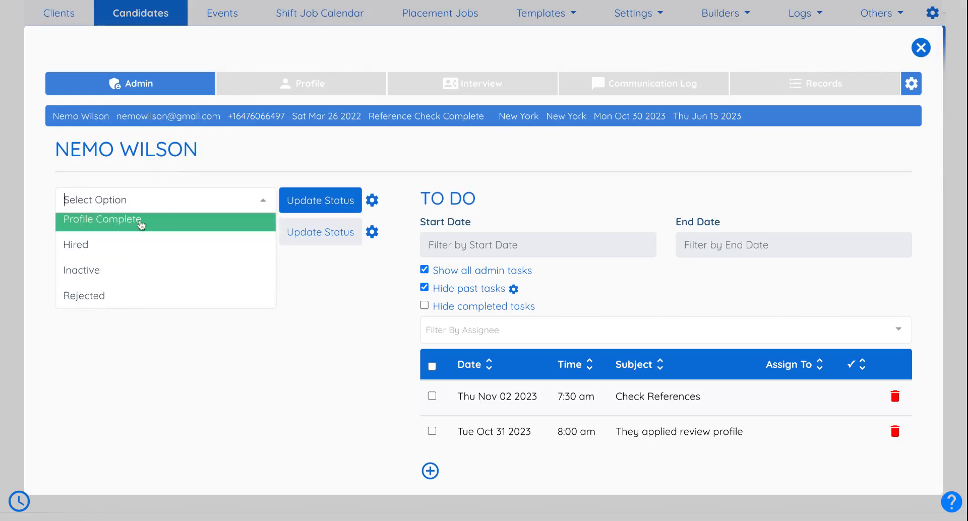
scroll(138, 227, up, 1)
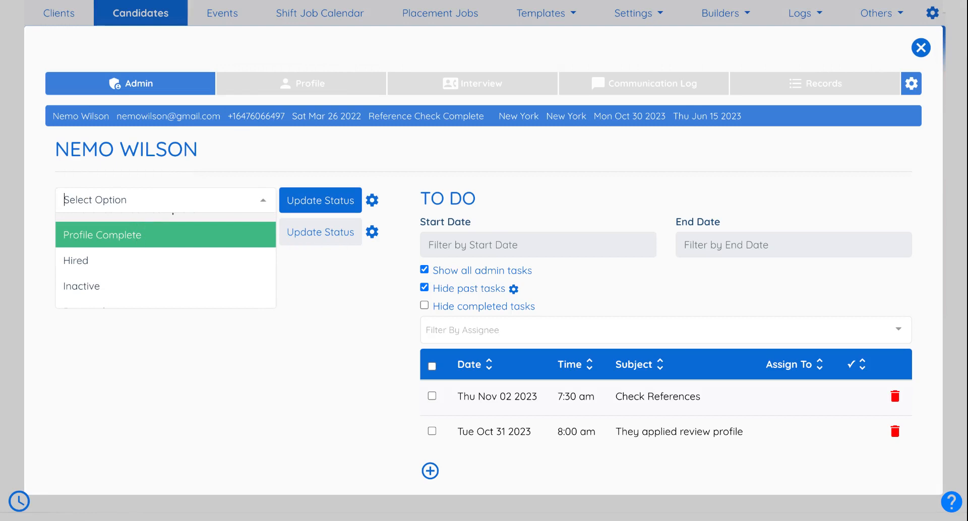
scroll(110, 252, down, 1)
click(110, 246)
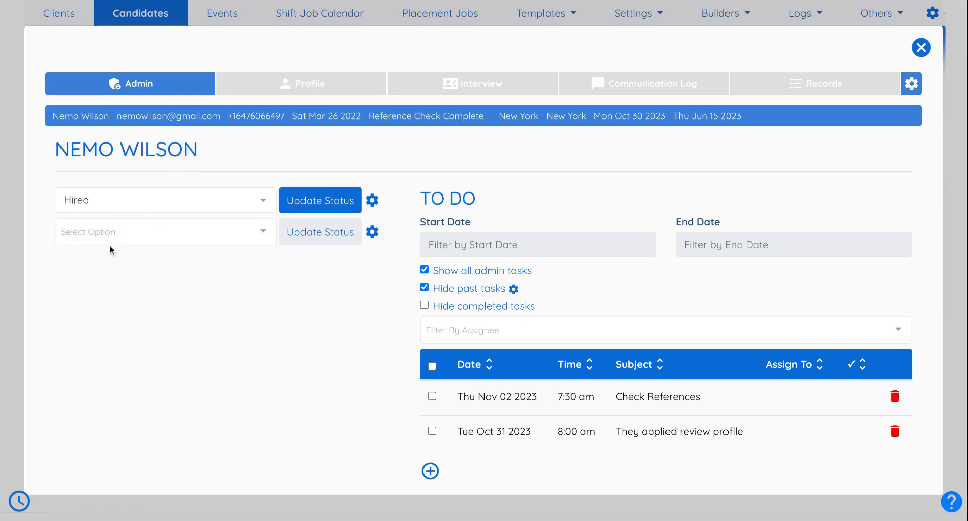
click(334, 210)
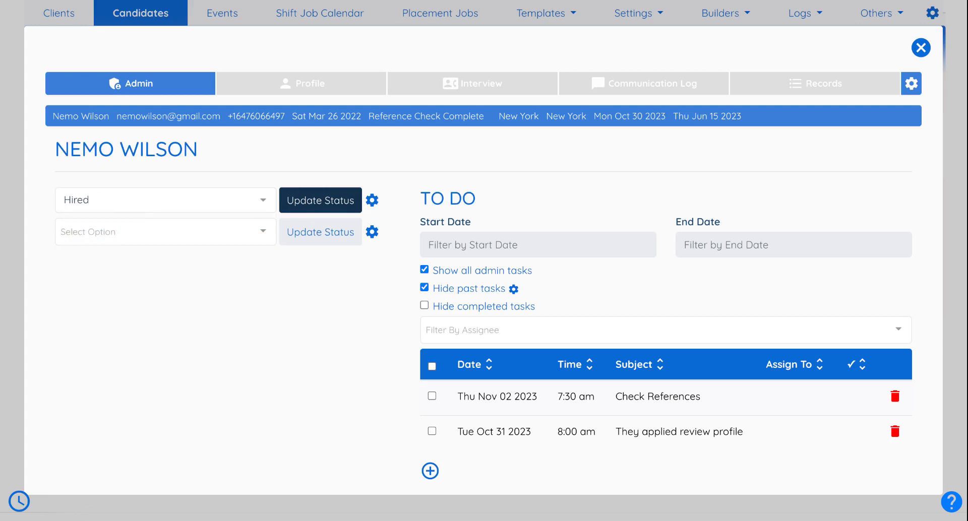
- Reopen the status list twice and close it without changing the status
click(255, 204)
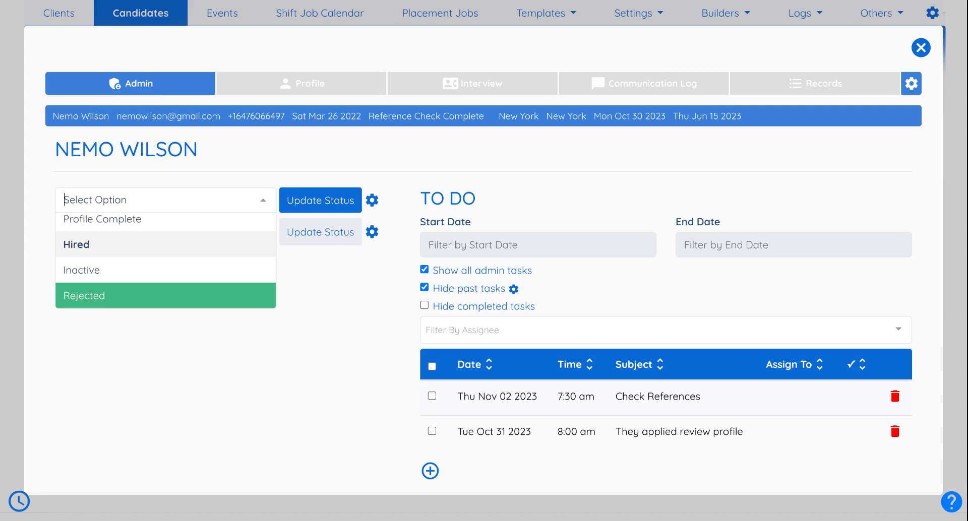
click(309, 290)
click(207, 207)
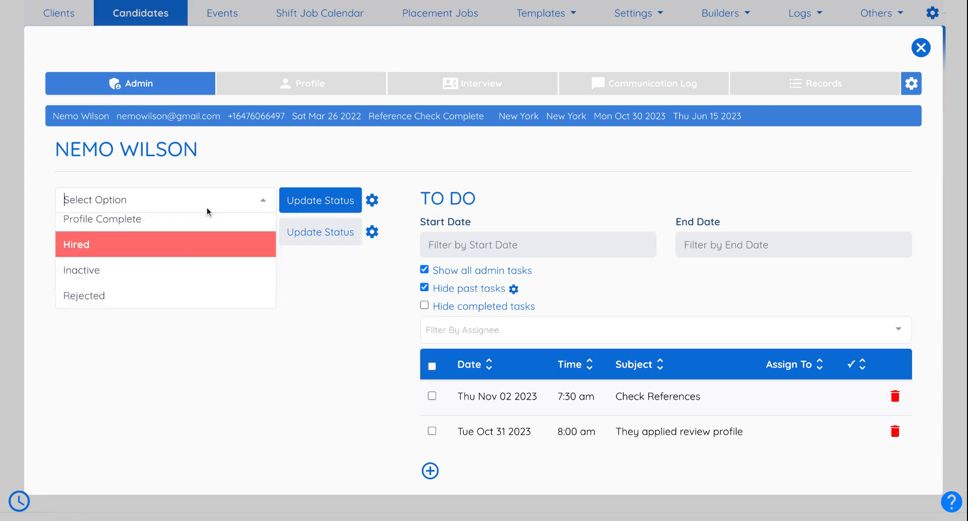
scroll(187, 247, up, 5)
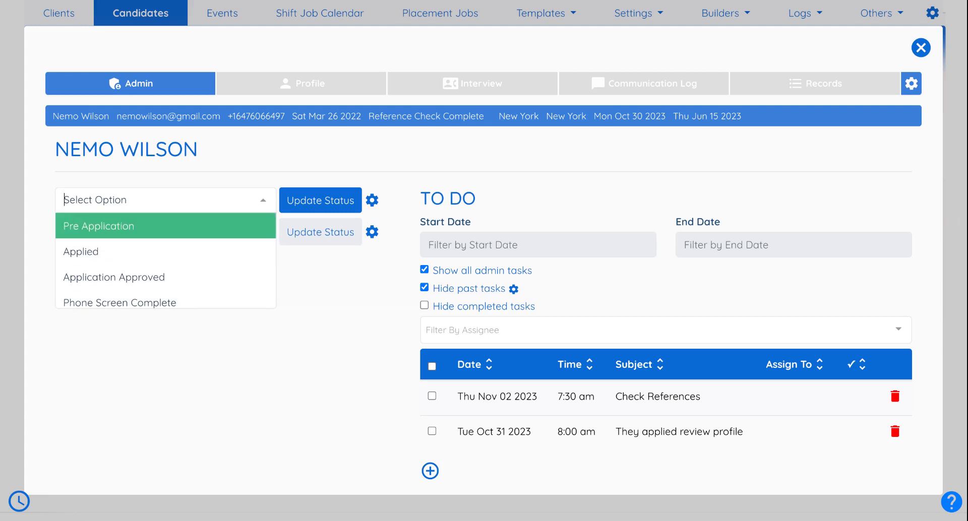
click(251, 173)
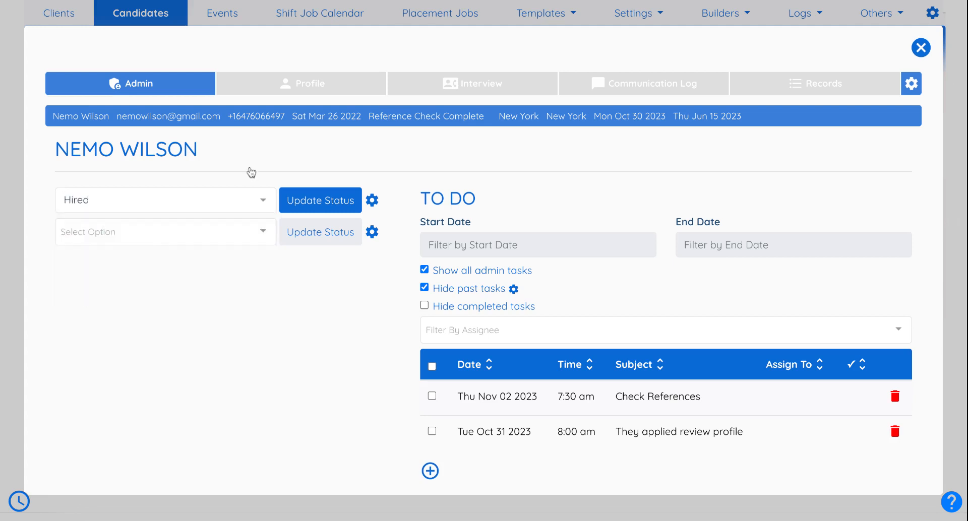
- Review the eleven candidate statuses, Pre Application through Rejected, in settings, then reopen the status list
click(375, 203)
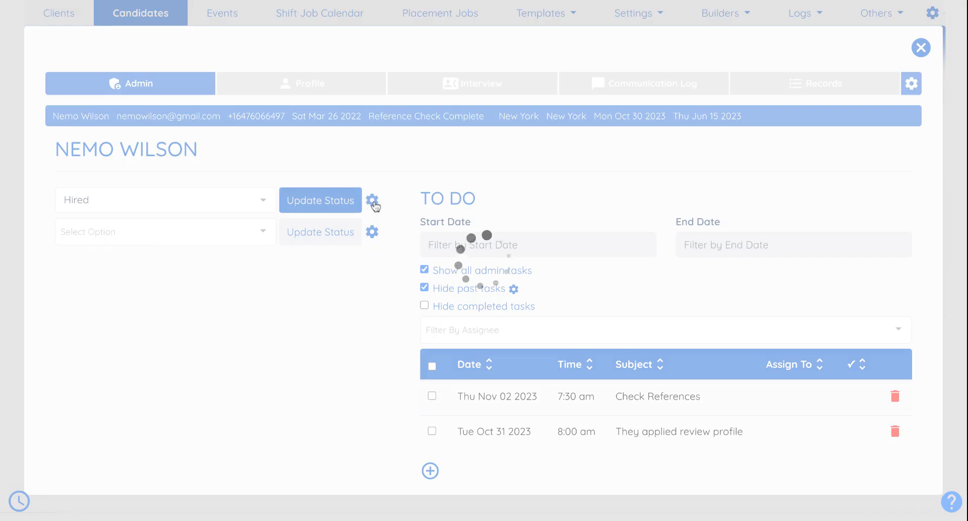
scroll(376, 205, down, 2)
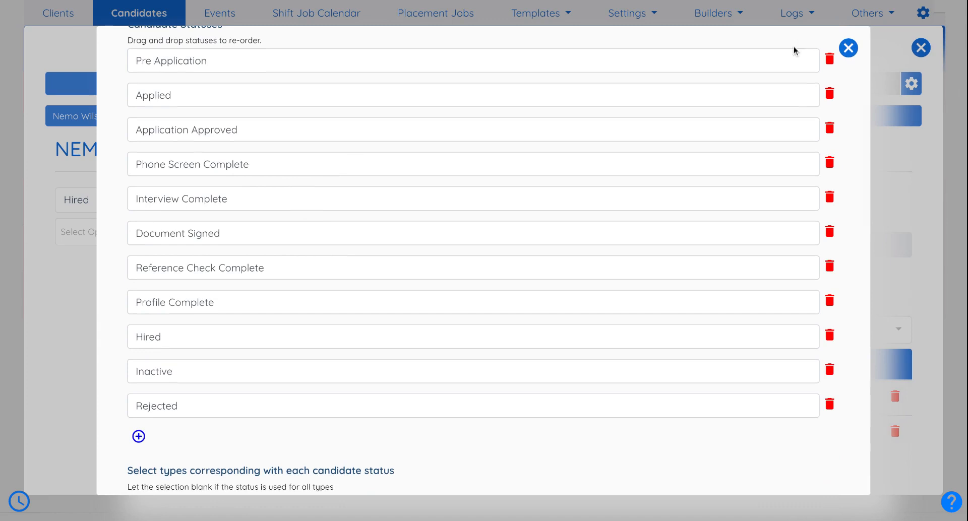
click(849, 49)
click(146, 194)
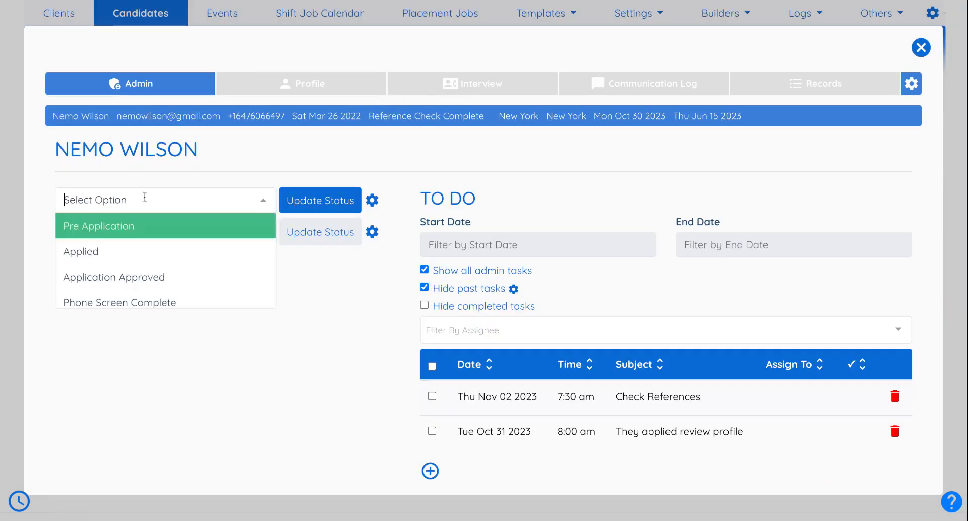
scroll(140, 249, down, 3)
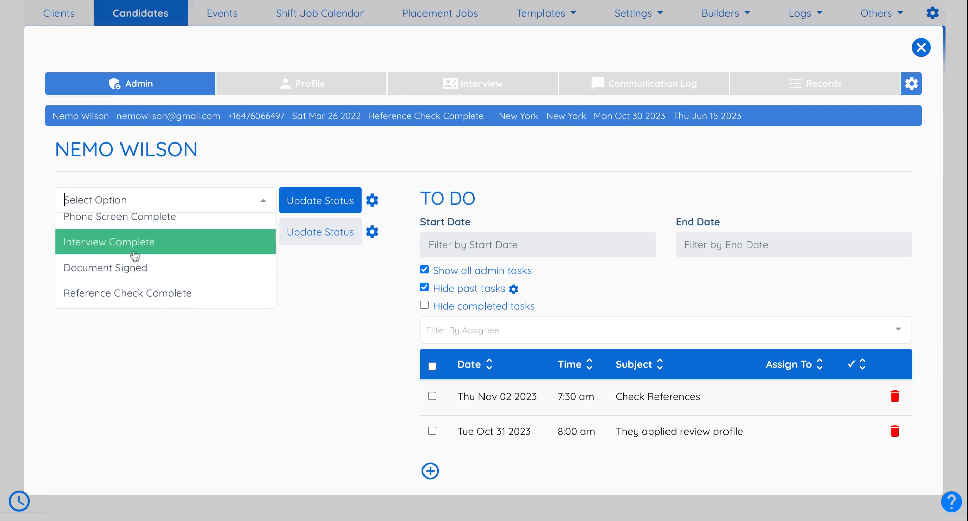
- Set the status to Interview Complete and start a status-triggered email with subject 'test'
click(134, 243)
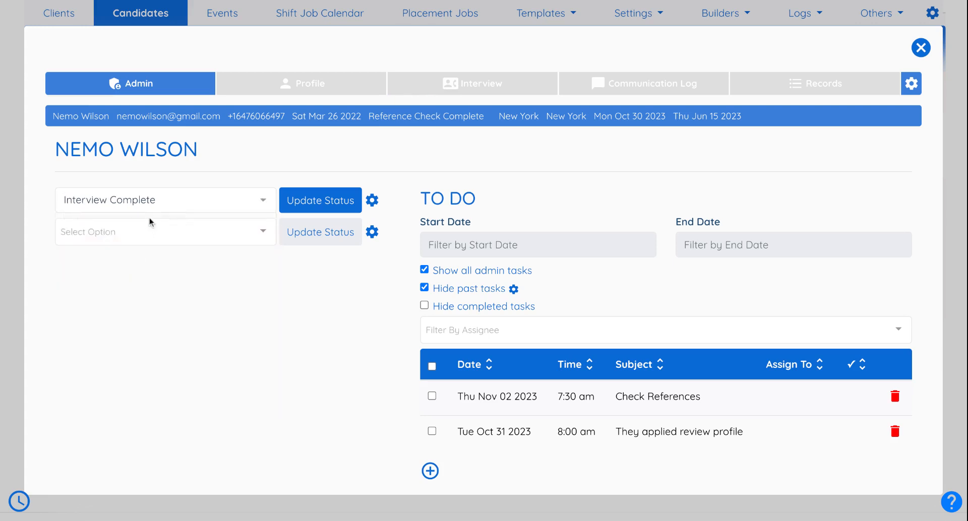
click(305, 201)
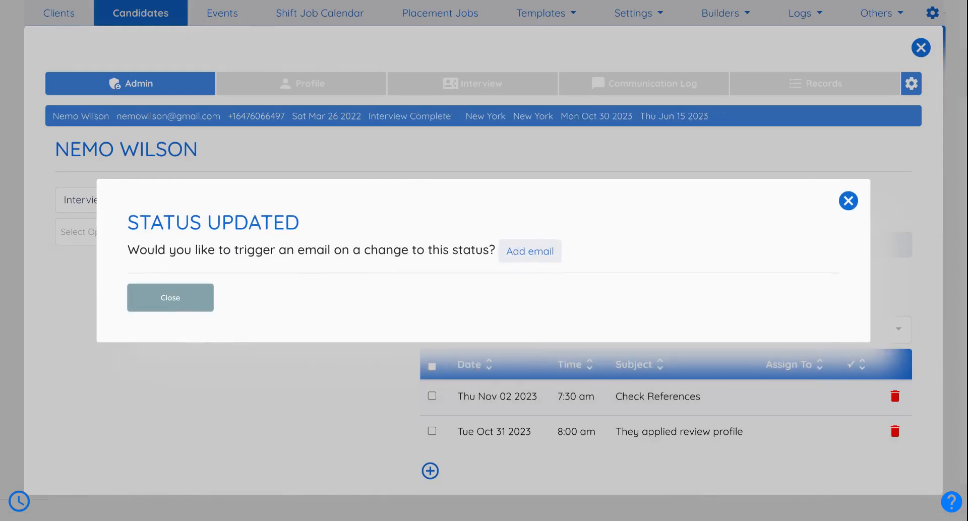
click(530, 252)
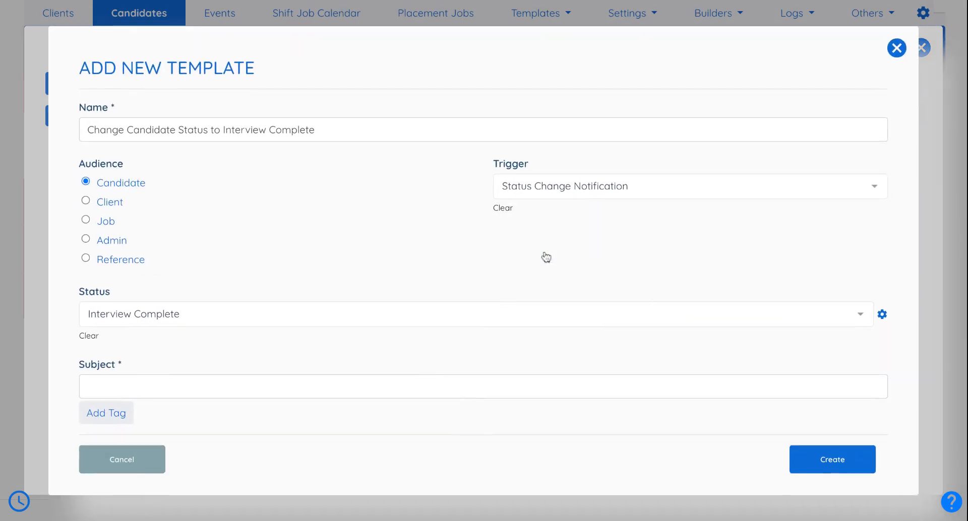
click(464, 388)
text(test)
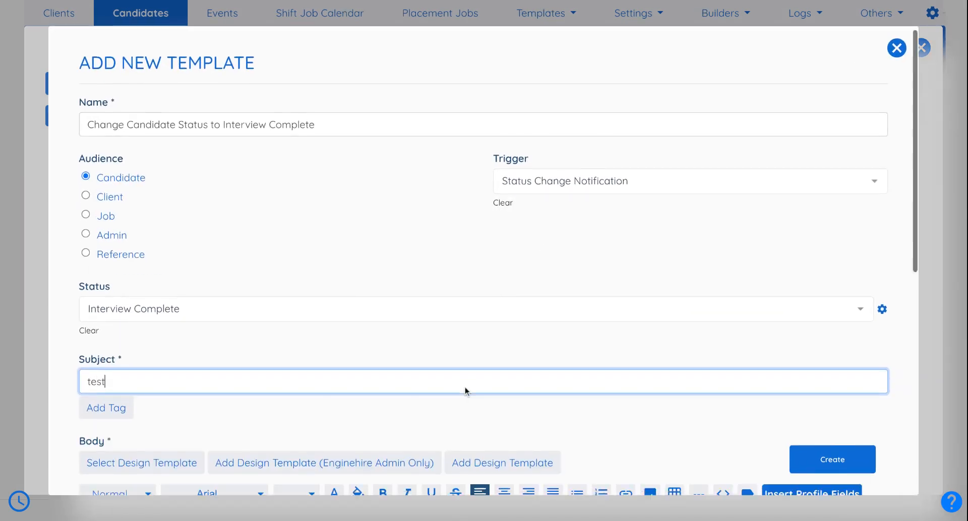
scroll(465, 388, down, 5)
click(441, 352)
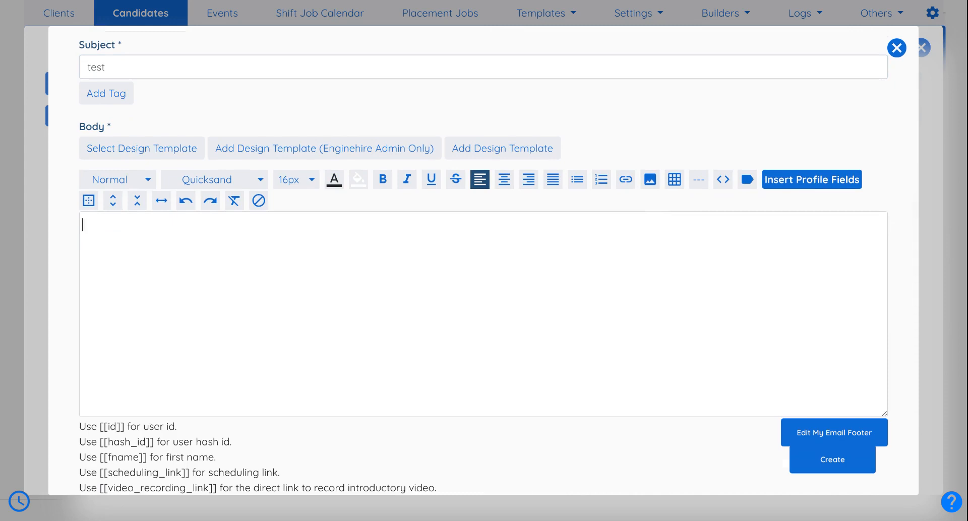
- Discard the email template draft and browse the candidate status list again
click(897, 48)
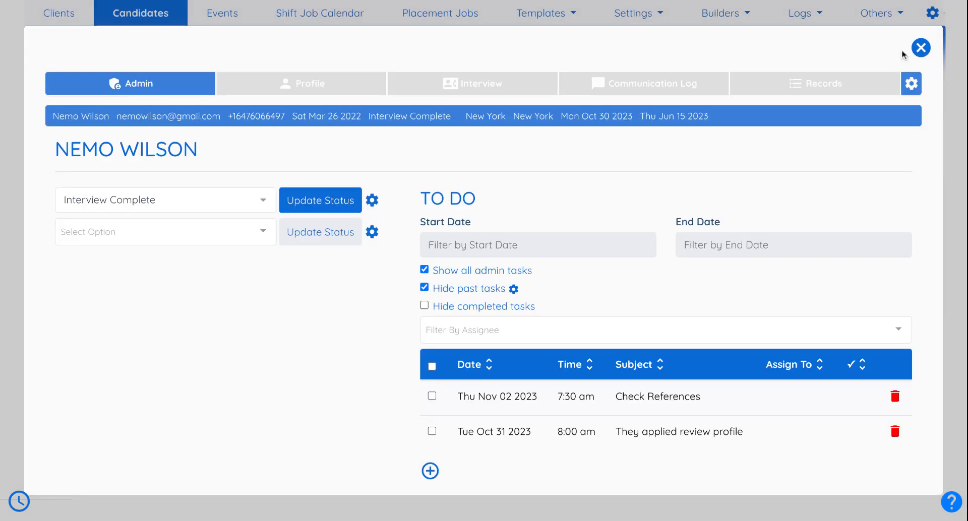
click(225, 201)
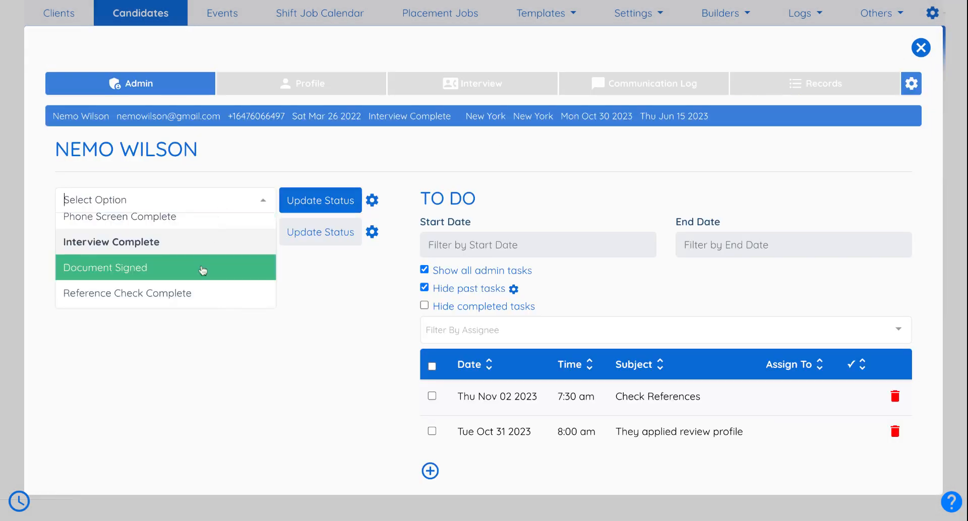
scroll(199, 271, down, 2)
scroll(199, 271, up, 4)
scroll(200, 270, down, 2)
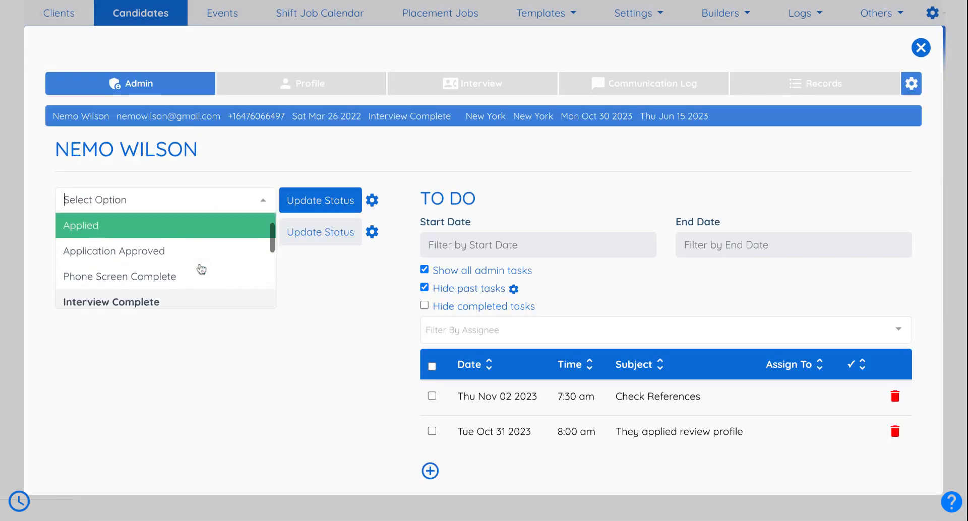